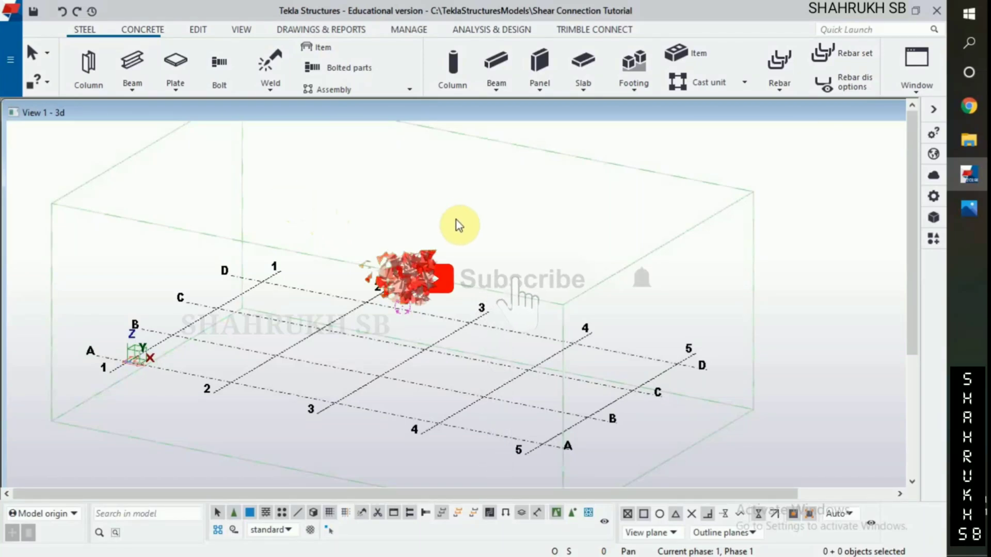
# - Review the SHEAR PLATE CONNECTION.png drawing in Photos, then return to the Tekla Structures model
pyautogui.scroll(2, 389, 283)
pyautogui.scroll(-2, 390, 283)
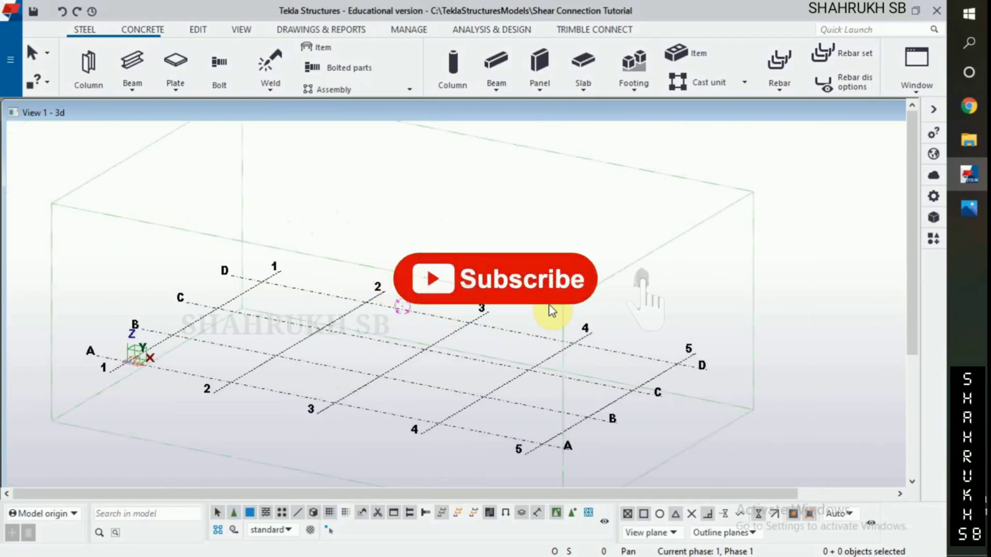
pyautogui.moveTo(968, 216)
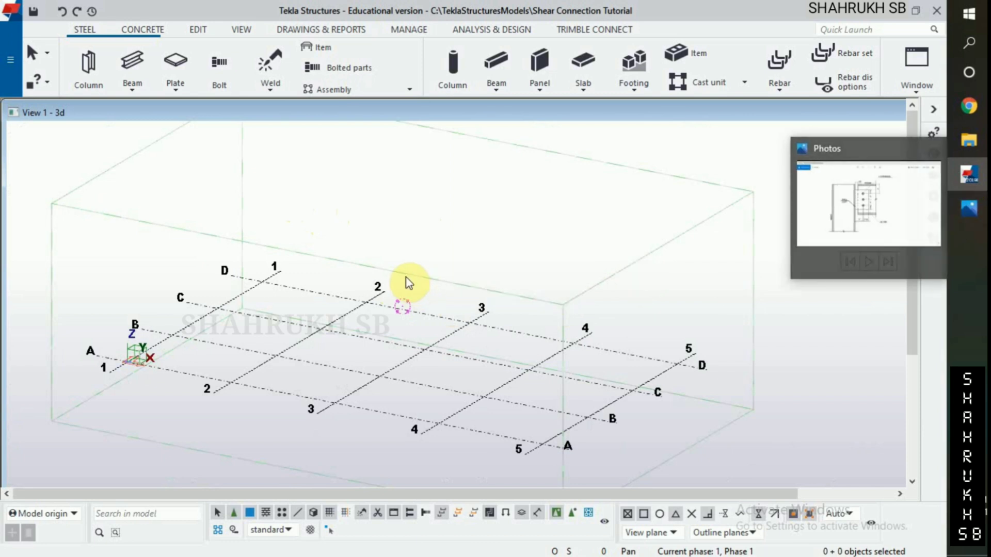
pyautogui.scroll(1, 480, 390)
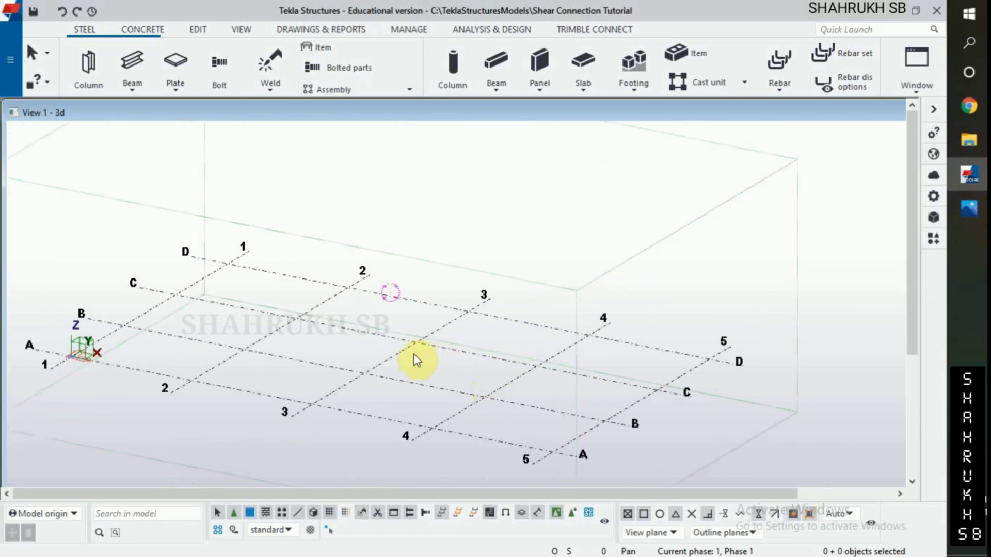
pyautogui.click(969, 208)
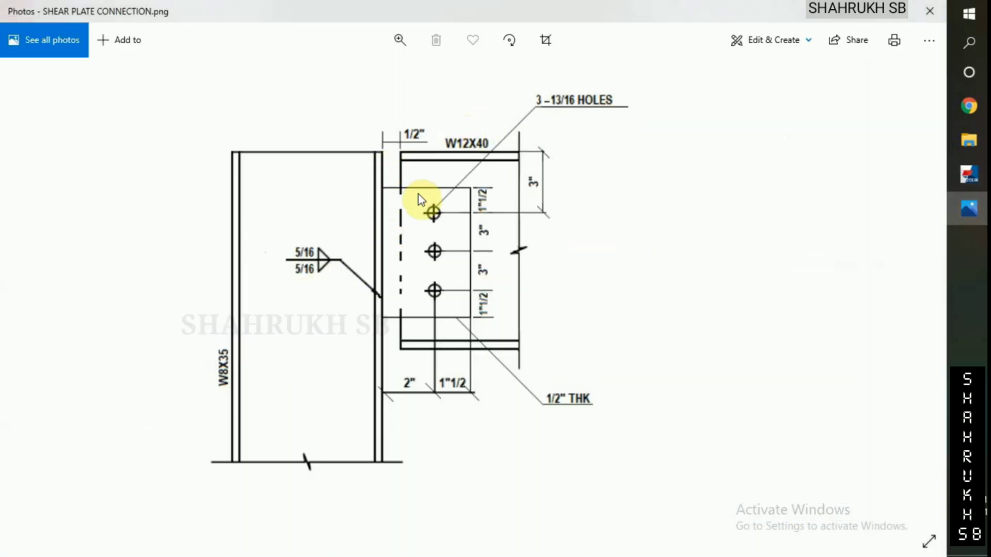
pyautogui.click(968, 174)
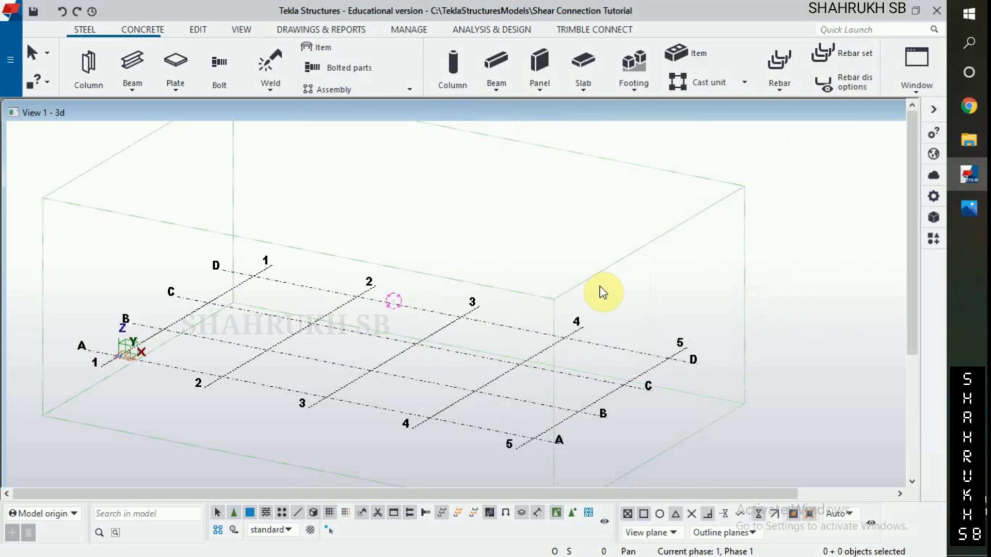
# - Set the rectangular grid coordinates to X 0" 20', Y 0" 15' and Z 0" 16'
pyautogui.doubleClick(266, 355)
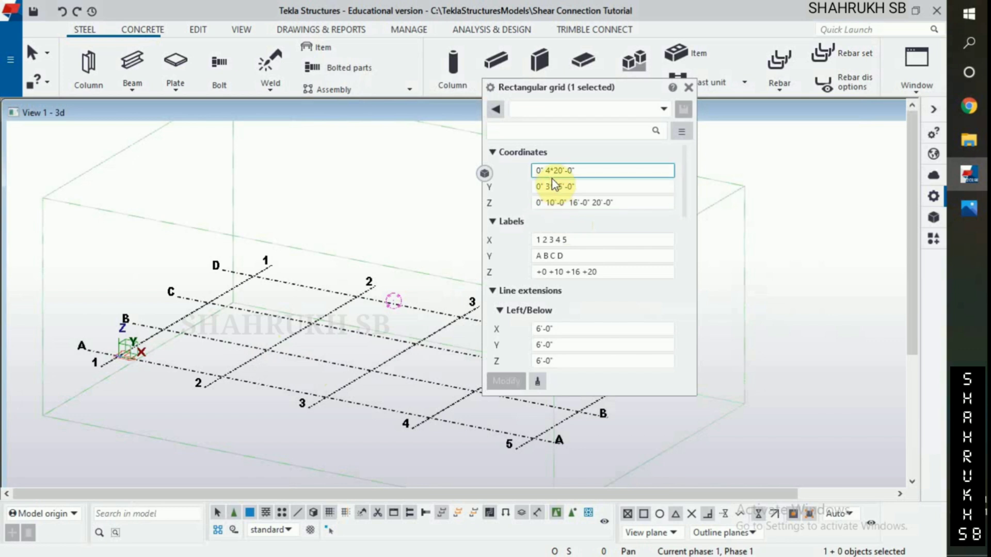
pyautogui.moveTo(575, 171); pyautogui.dragTo(548, 188)
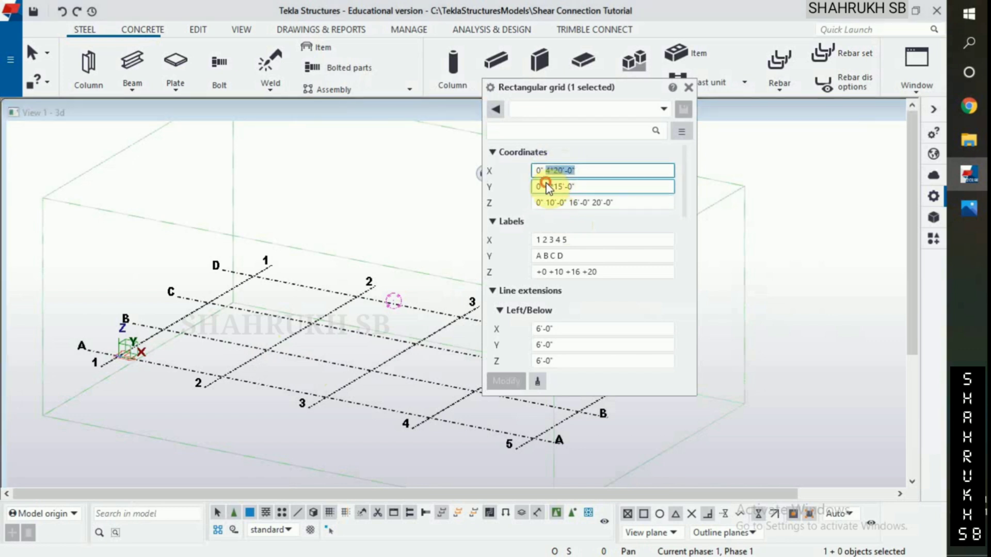
pyautogui.write('2')
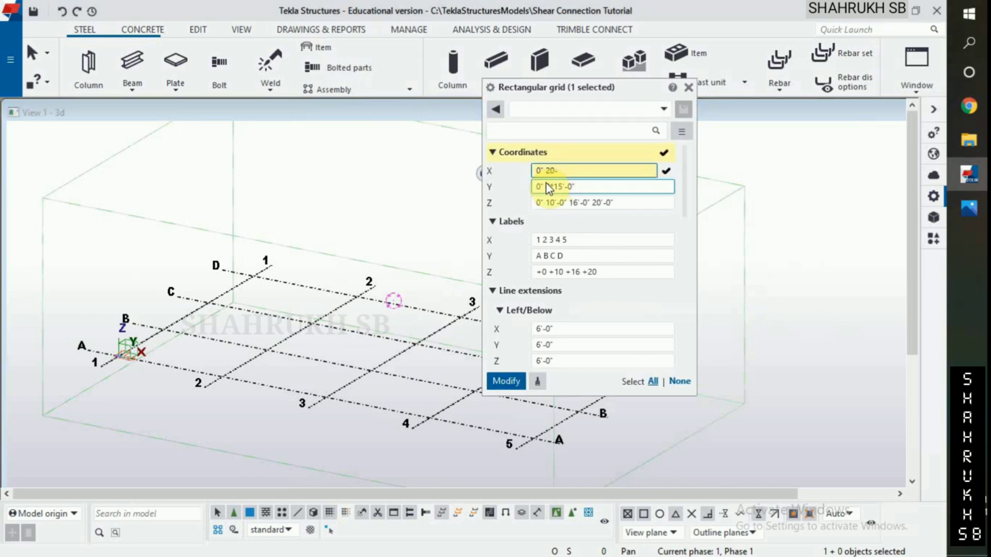
pyautogui.write("0'")
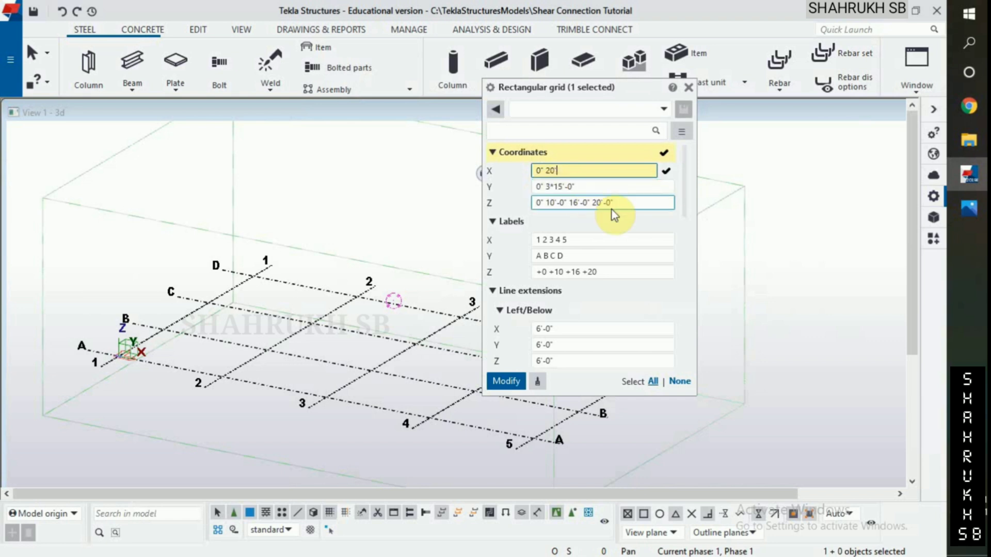
pyautogui.click(546, 202)
pyautogui.write('15')
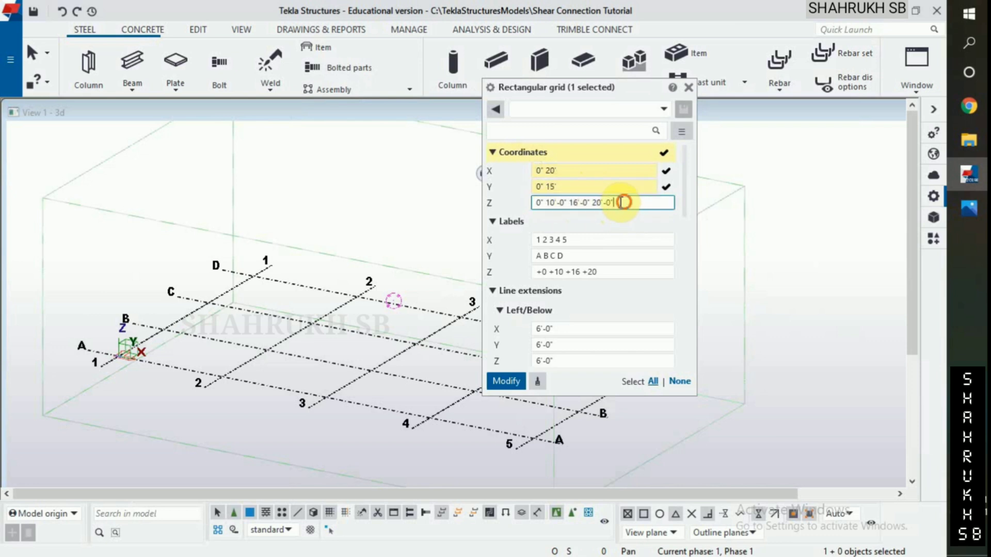
pyautogui.moveTo(625, 202); pyautogui.dragTo(565, 221)
pyautogui.write('6')
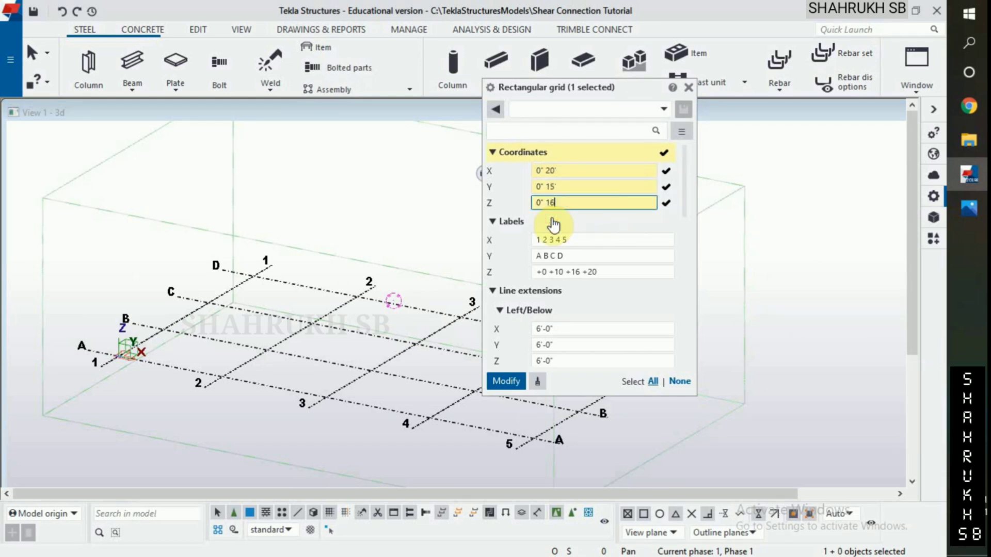
# - Set the grid labels to X 1 2, Y A B and Z +0 +16, and apply the grid changes
pyautogui.click(588, 238)
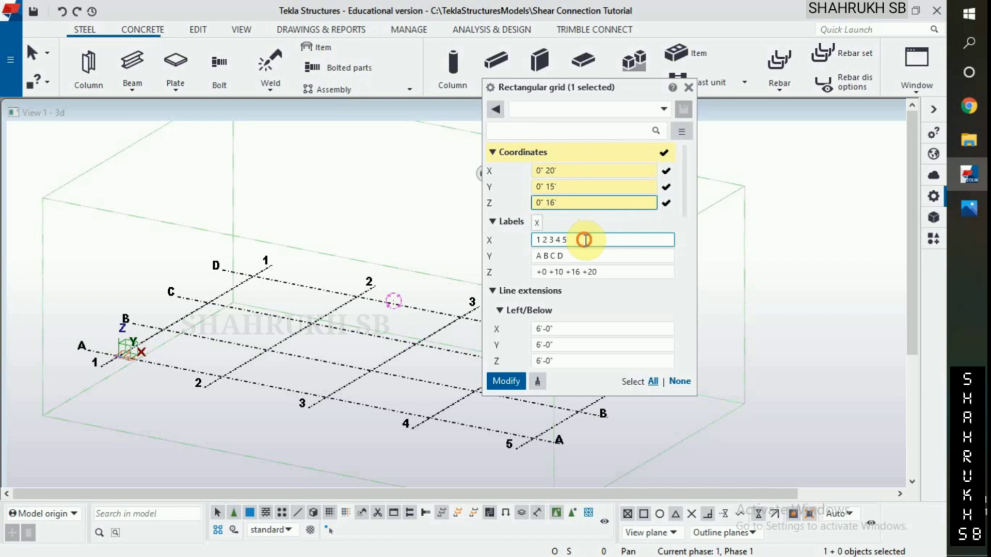
pyautogui.moveTo(584, 239); pyautogui.dragTo(550, 242)
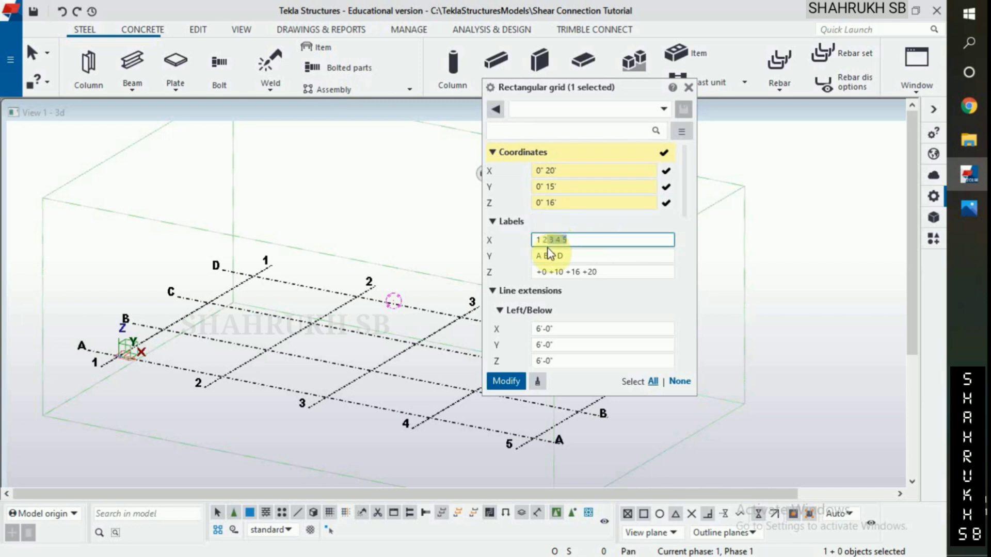
pyautogui.press('BackSpace')
pyautogui.click(571, 254)
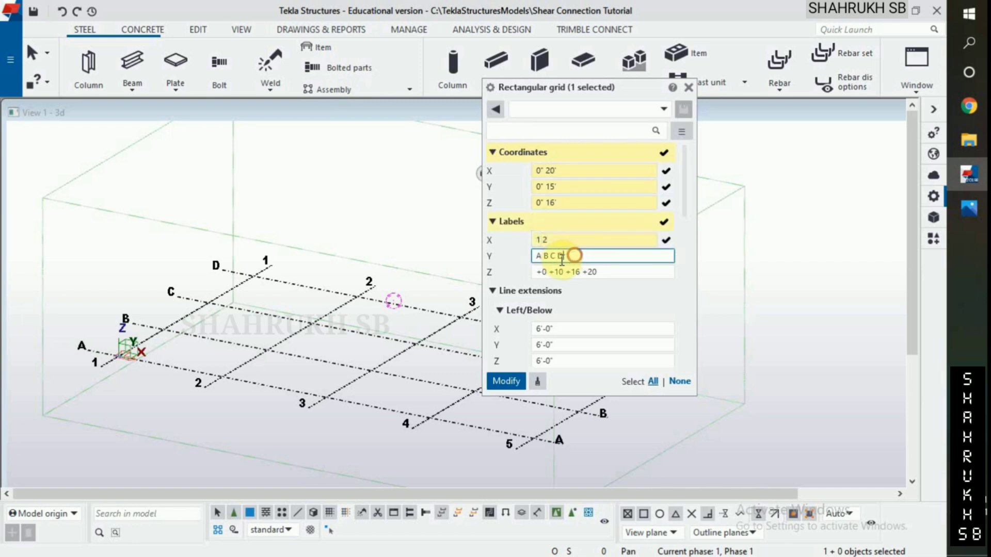
pyautogui.press('BackSpace')
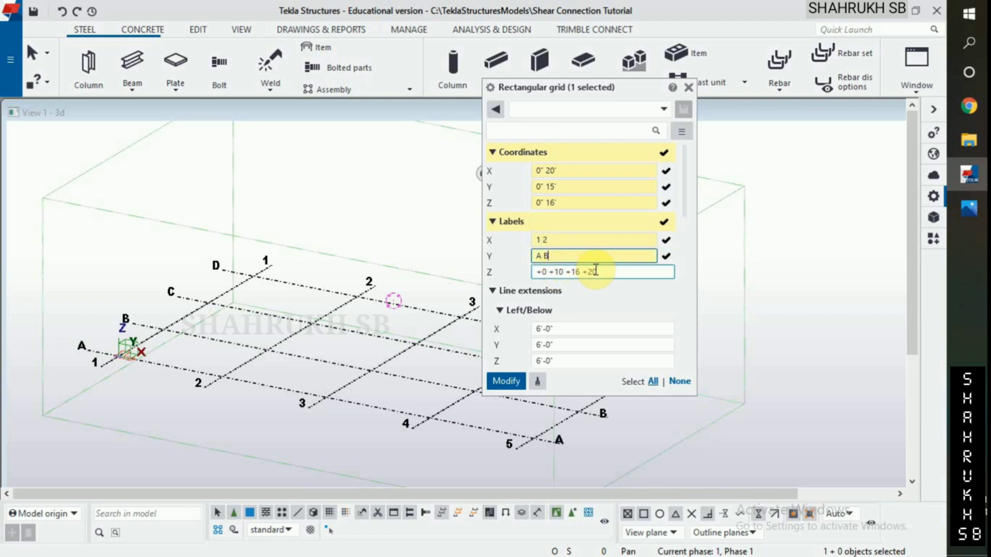
pyautogui.click(618, 274)
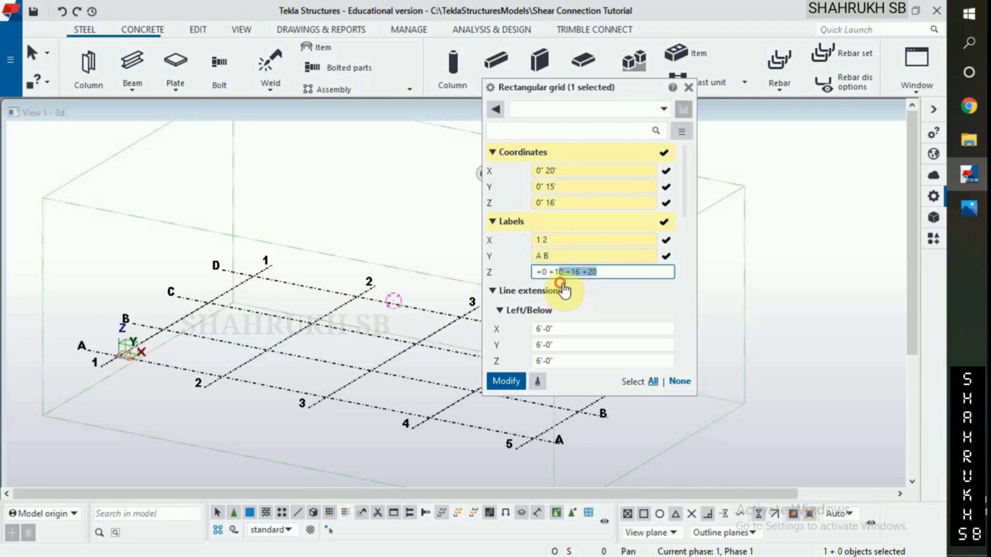
pyautogui.write('6')
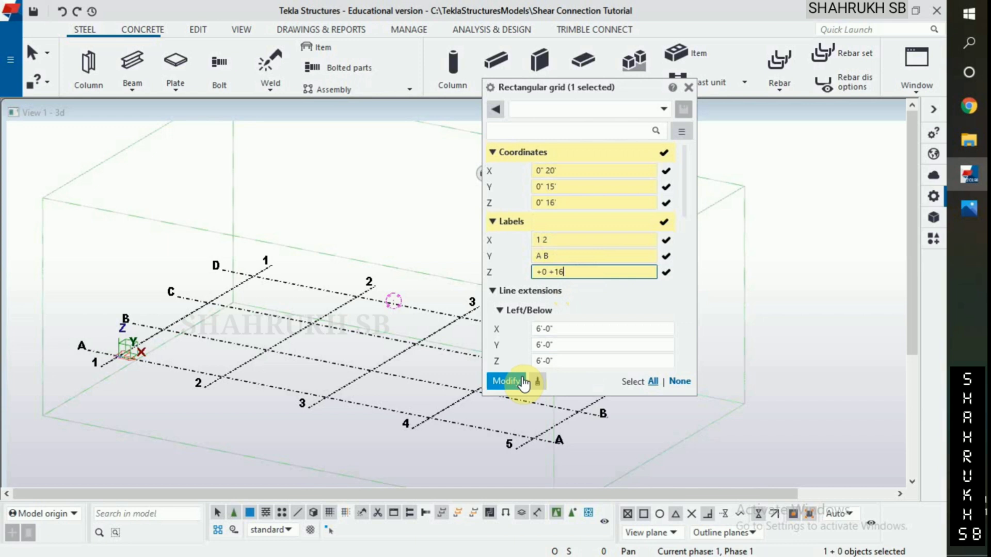
pyautogui.press('Return')
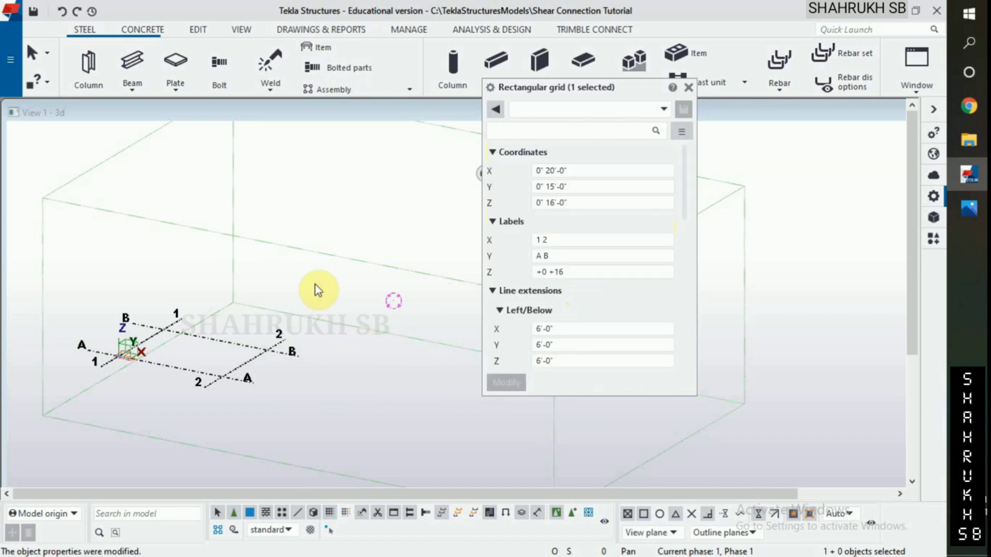
# - Fit the work area to the entire model and redraw the 3D view
pyautogui.rightClick(316, 230)
pyautogui.click(387, 292)
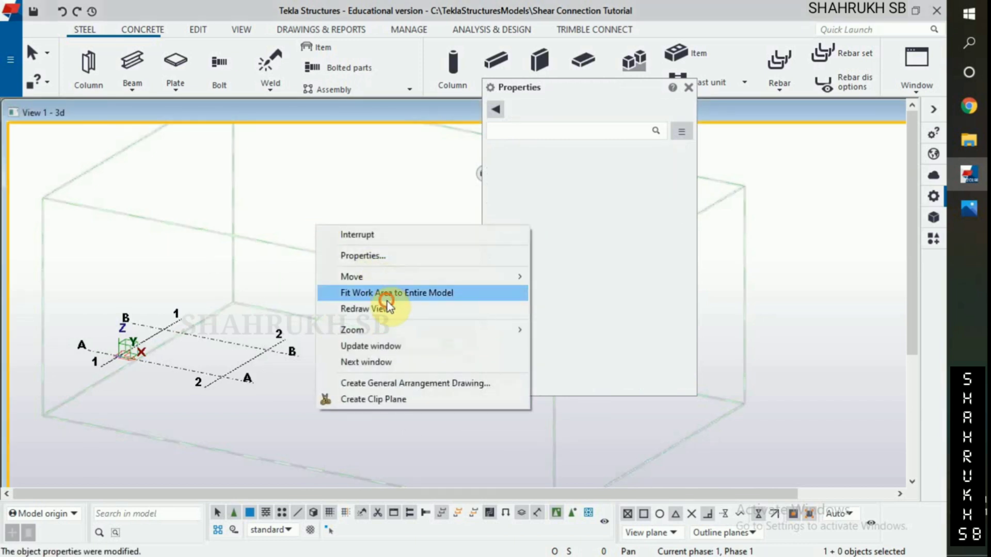
pyautogui.scroll(-5, 326, 290)
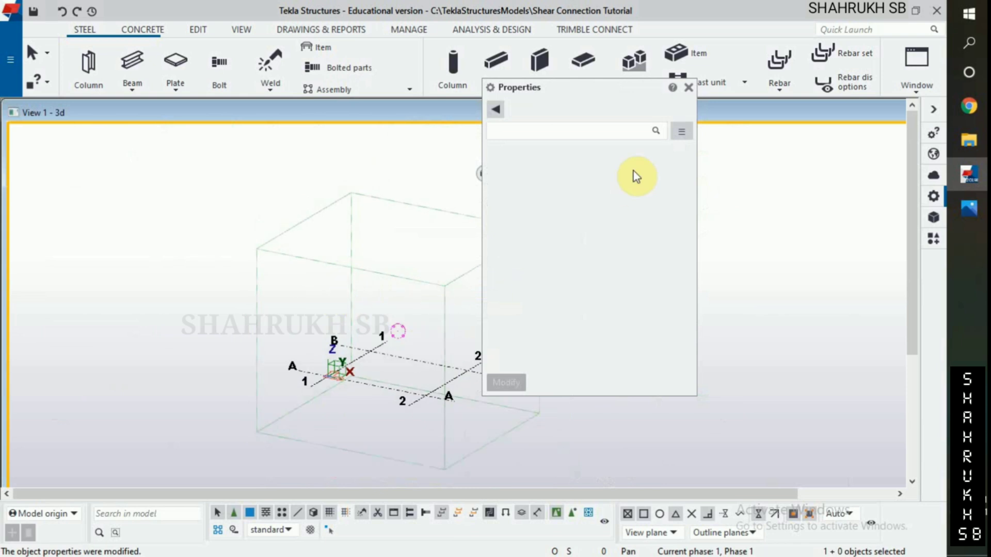
pyautogui.click(688, 88)
pyautogui.scroll(3, 412, 325)
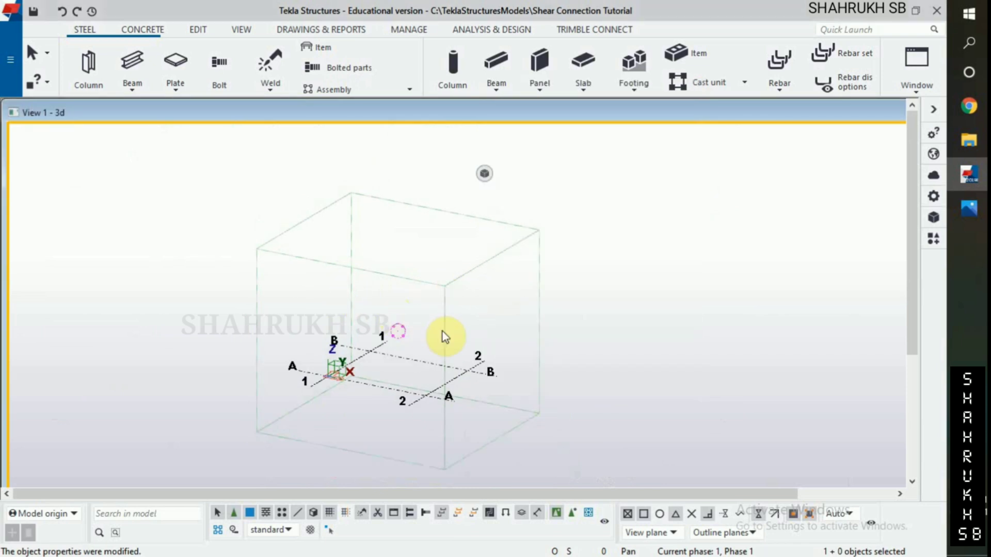
pyautogui.rightClick(625, 289)
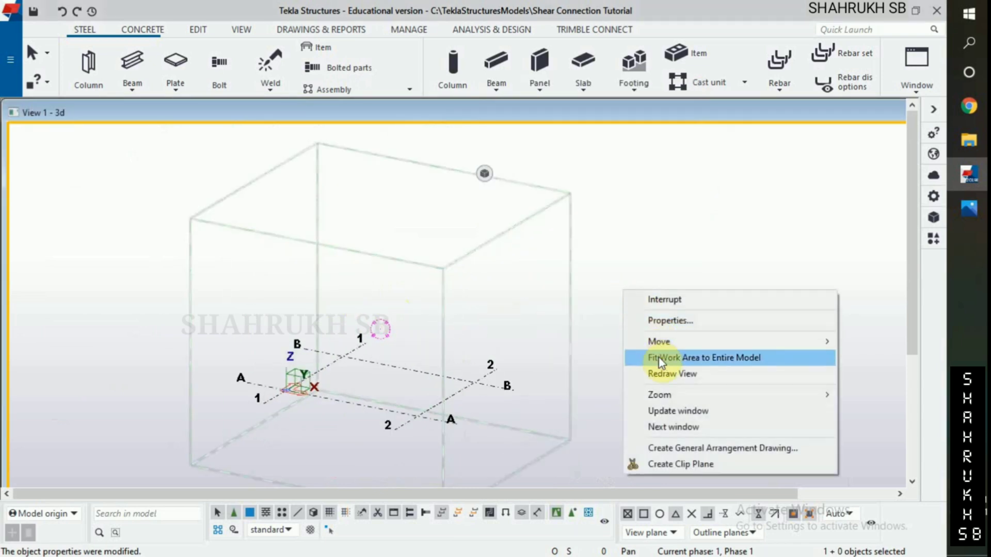
pyautogui.click(661, 373)
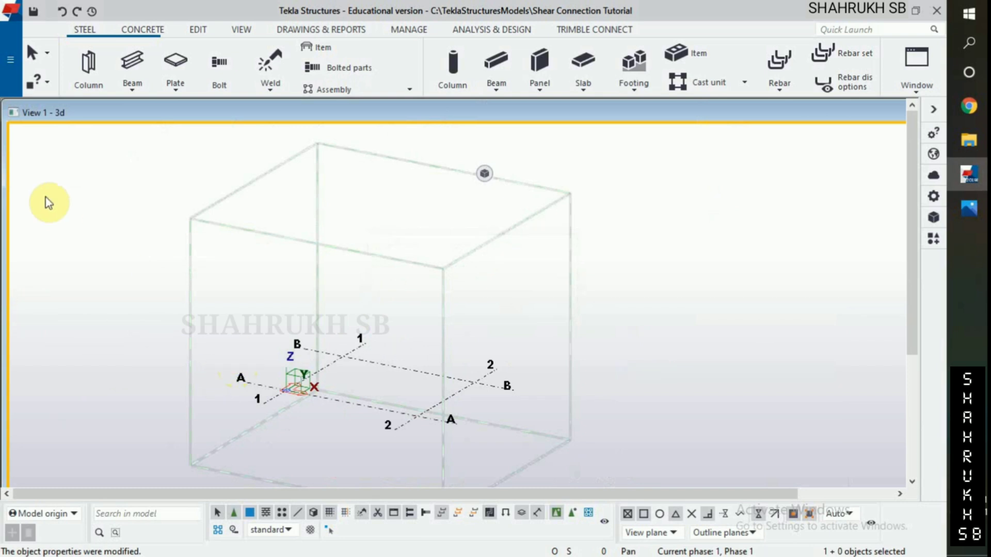
pyautogui.click(92, 274)
# - Create all plan and elevation views along the grid lines with the standard settings, leaving only the 3D view visible
pyautogui.scroll(3, 421, 403)
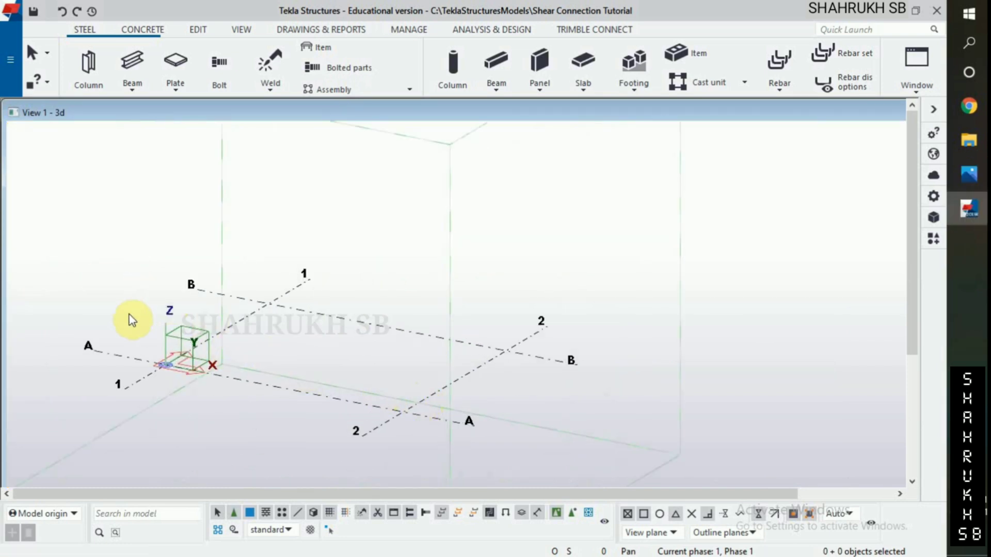
pyautogui.scroll(-1, 392, 328)
pyautogui.rightClick(391, 324)
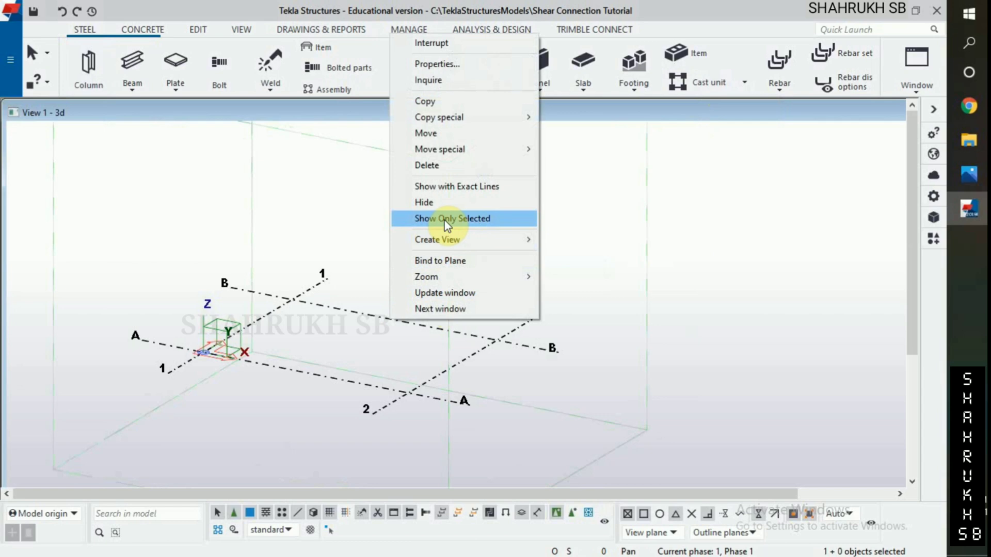
pyautogui.moveTo(533, 250)
pyautogui.click(570, 256)
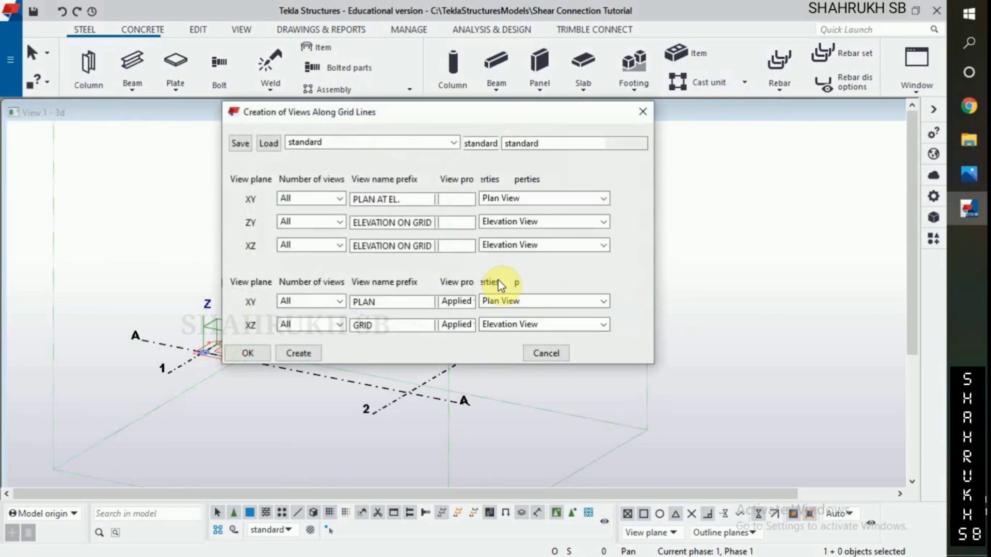
pyautogui.click(313, 354)
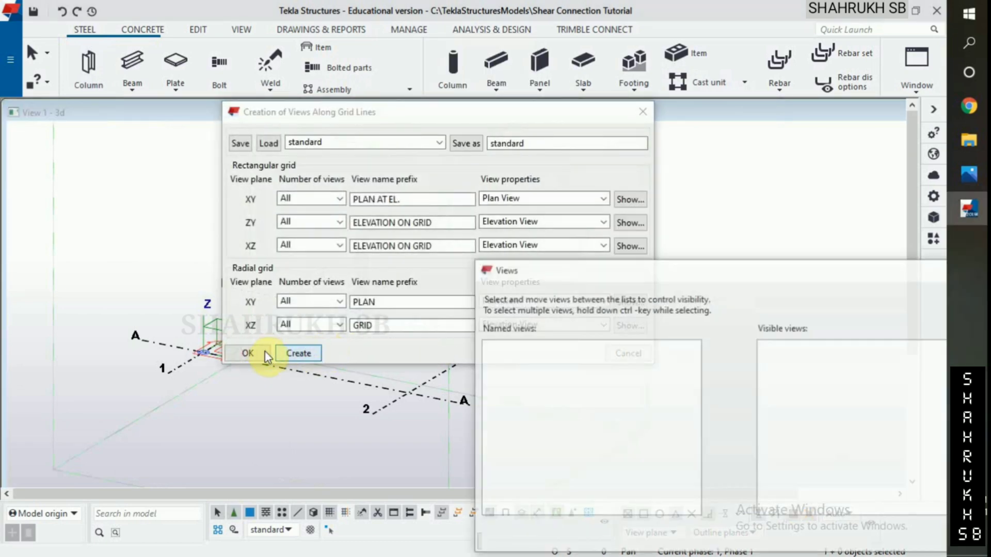
pyautogui.click(267, 353)
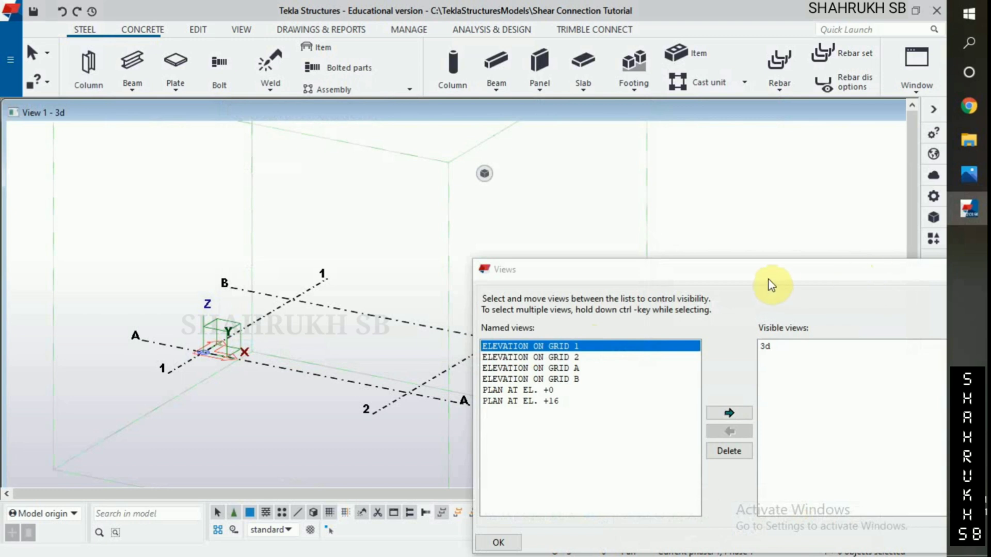
pyautogui.moveTo(771, 277); pyautogui.dragTo(562, 250)
pyautogui.click(766, 245)
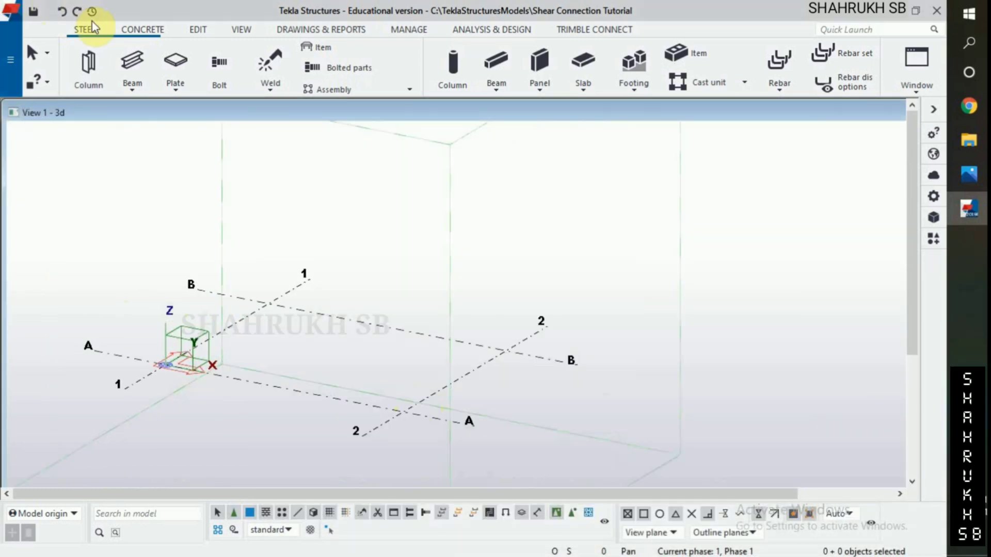
# - Start a steel column and set its rotation to Top in the column properties
pyautogui.click(91, 73)
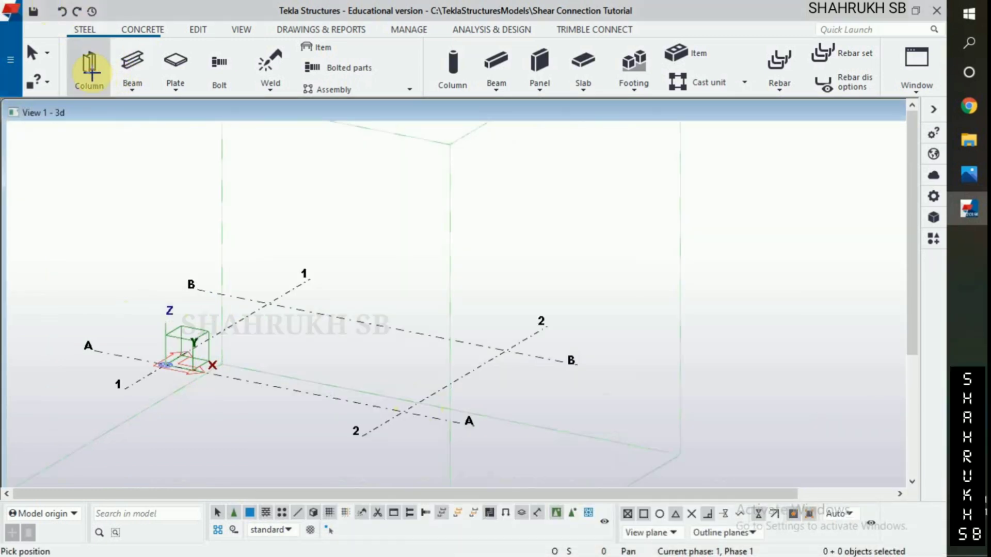
pyautogui.click(92, 72)
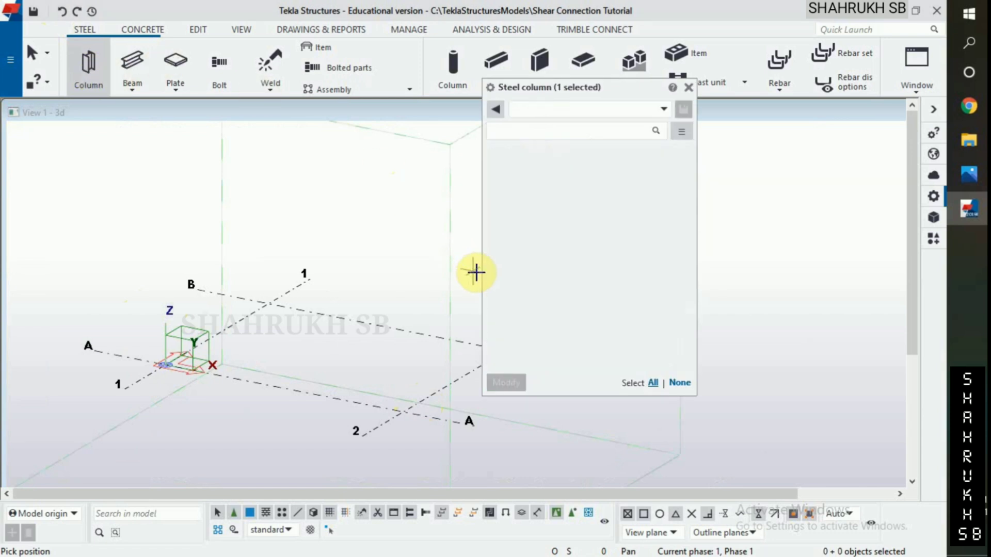
pyautogui.click(545, 314)
pyautogui.click(568, 313)
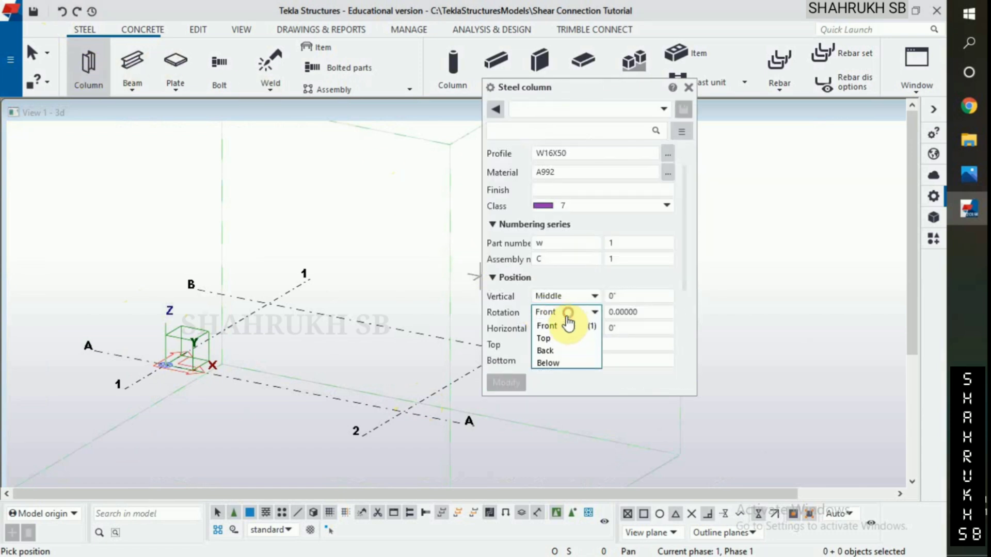
pyautogui.click(562, 339)
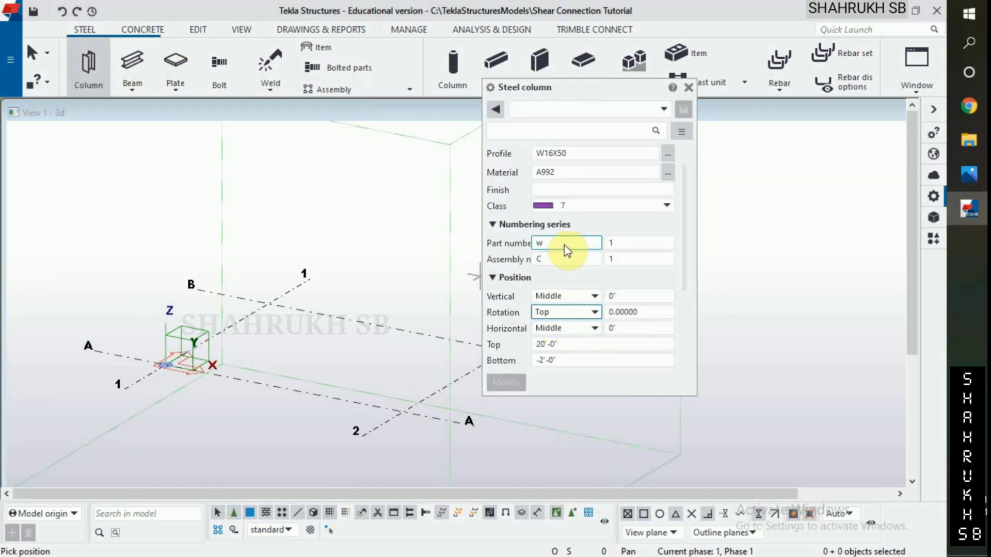
# - Check the column size in the reference drawing and set the steel column's profile to W8X35
pyautogui.click(665, 155)
pyautogui.click(970, 176)
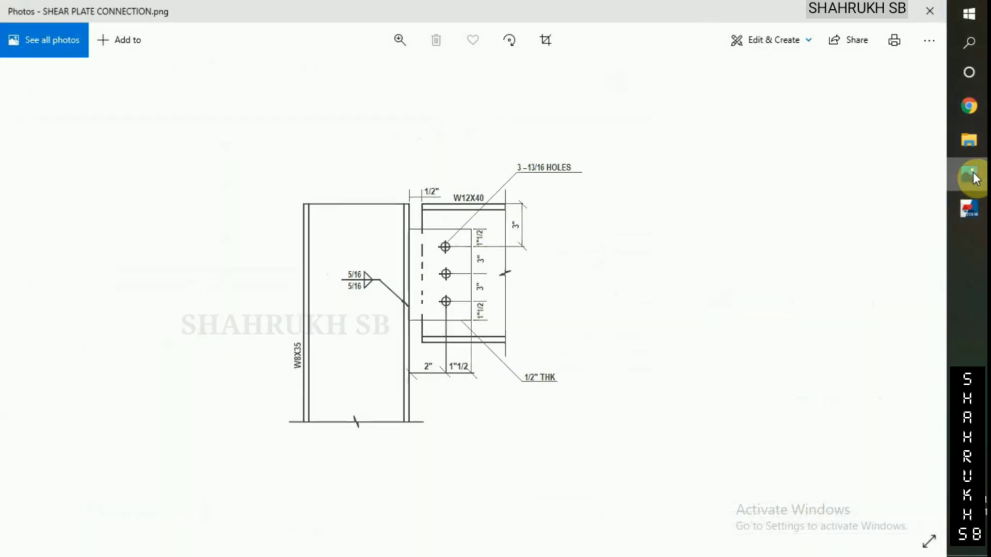
pyautogui.click(970, 175)
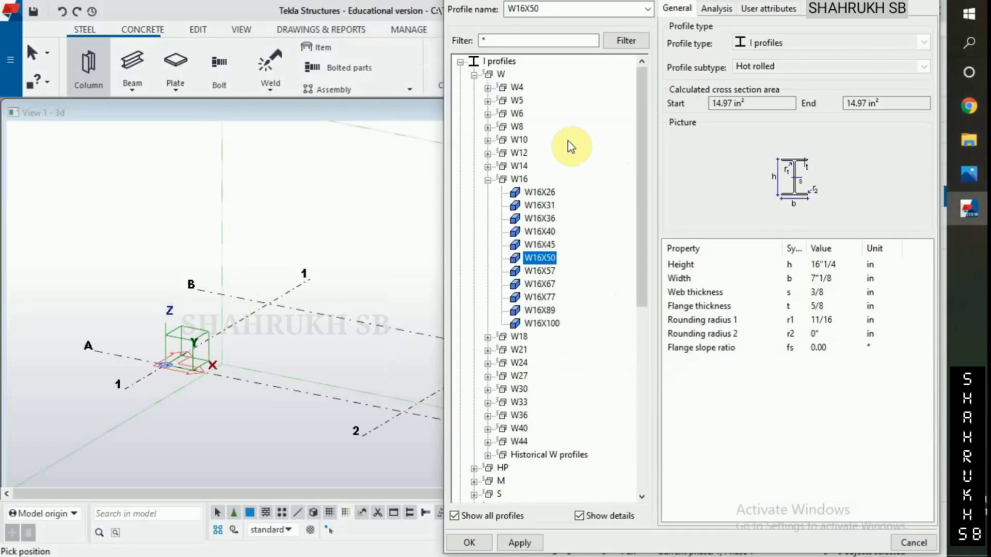
pyautogui.doubleClick(518, 127)
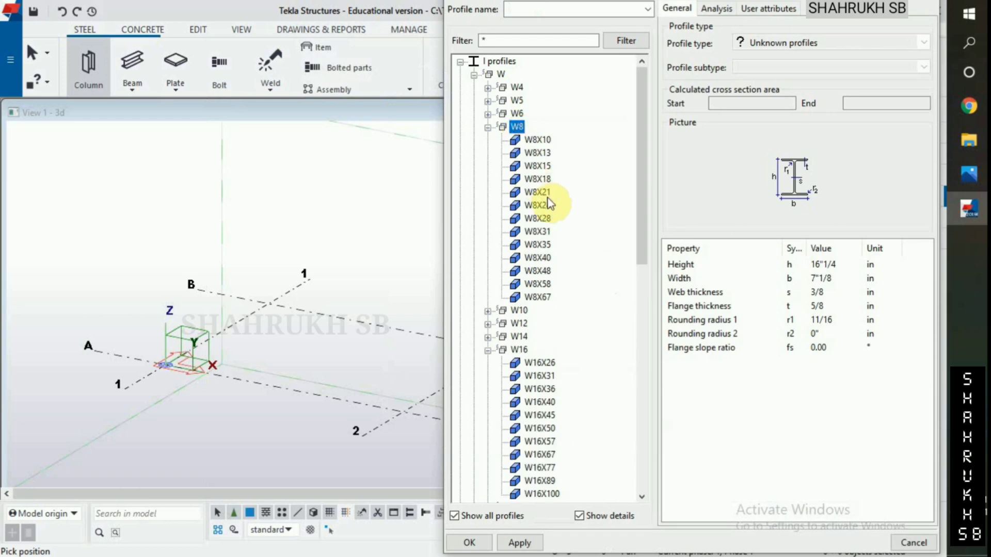
pyautogui.doubleClick(539, 244)
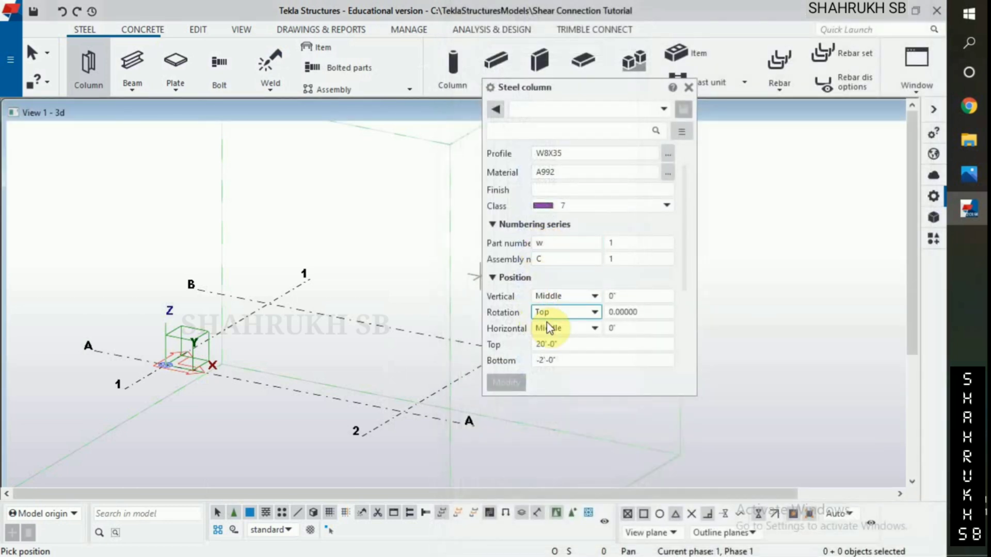
# - Set the column's top level to 16' and its bottom level to 0
pyautogui.doubleClick(568, 344)
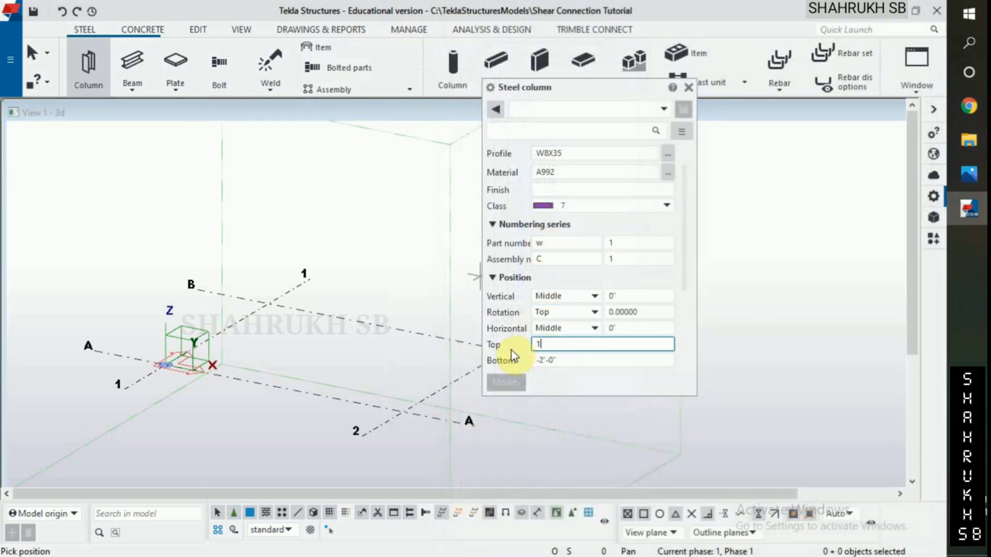
pyautogui.write("16'")
pyautogui.doubleClick(571, 358)
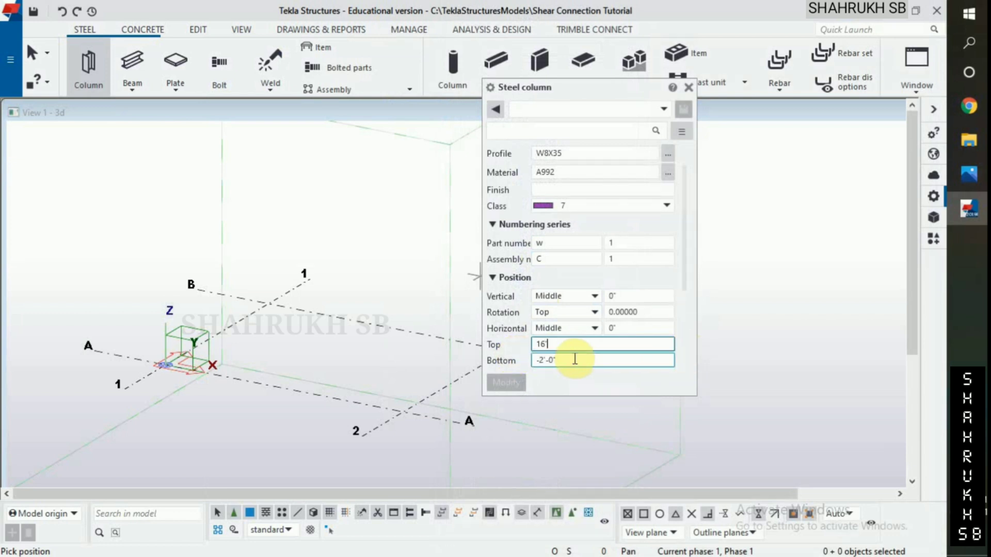
pyautogui.write('0')
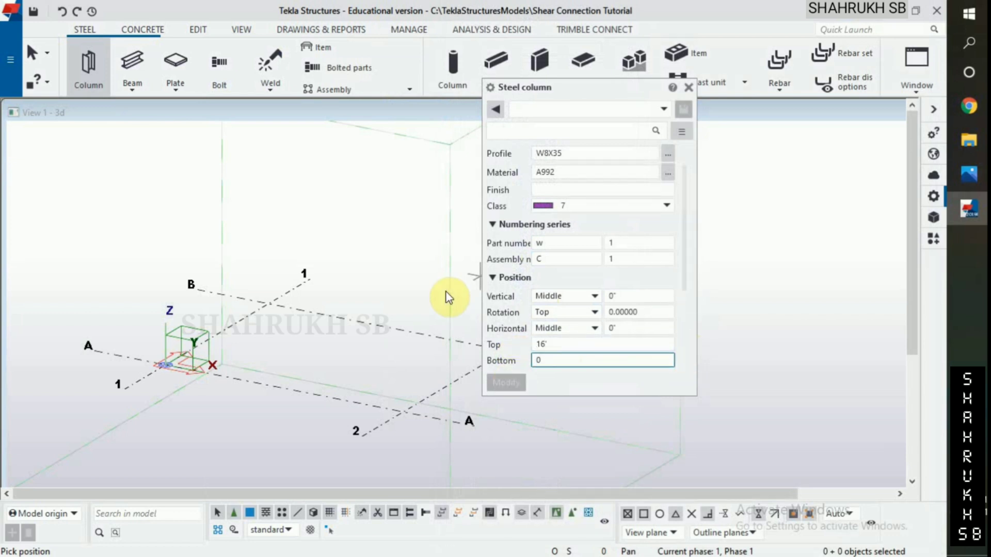
# - Place columns at grid intersections A-1 and A-2, finish the column command and close its properties
pyautogui.click(164, 359)
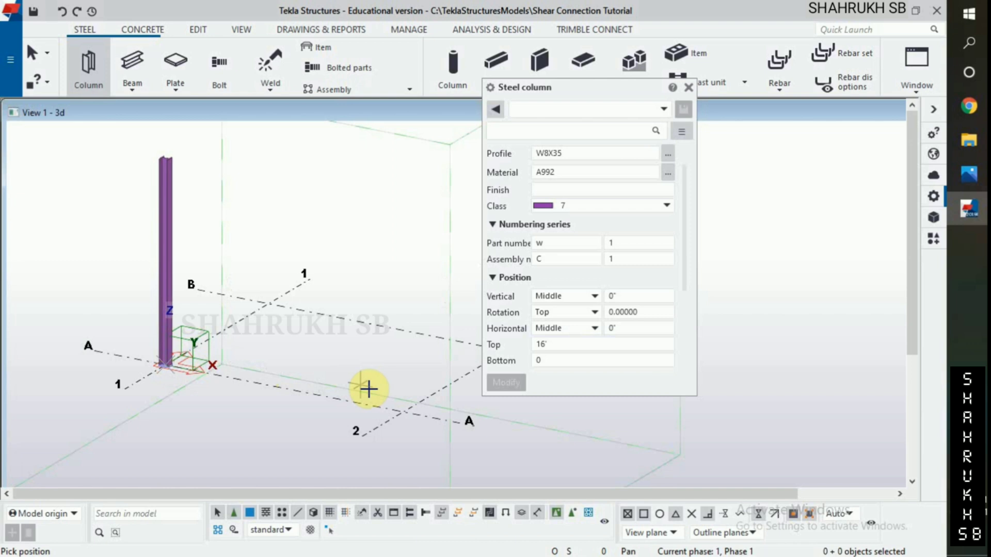
pyautogui.click(405, 414)
pyautogui.rightClick(366, 313)
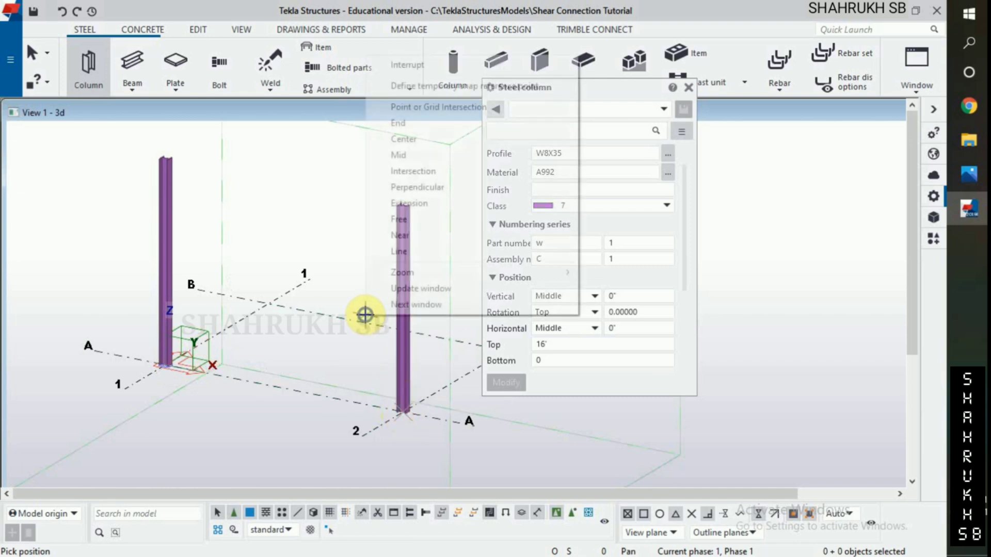
pyautogui.click(417, 66)
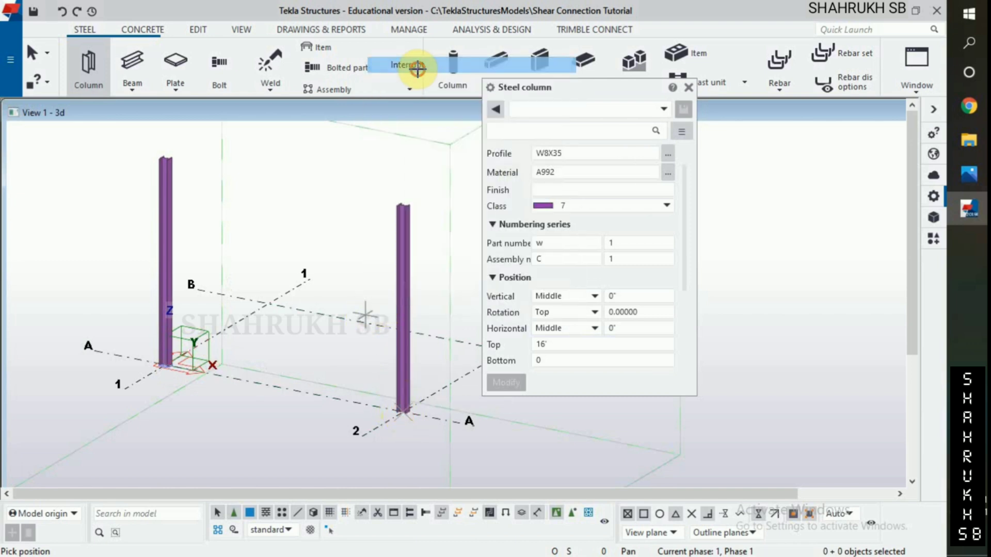
pyautogui.click(688, 87)
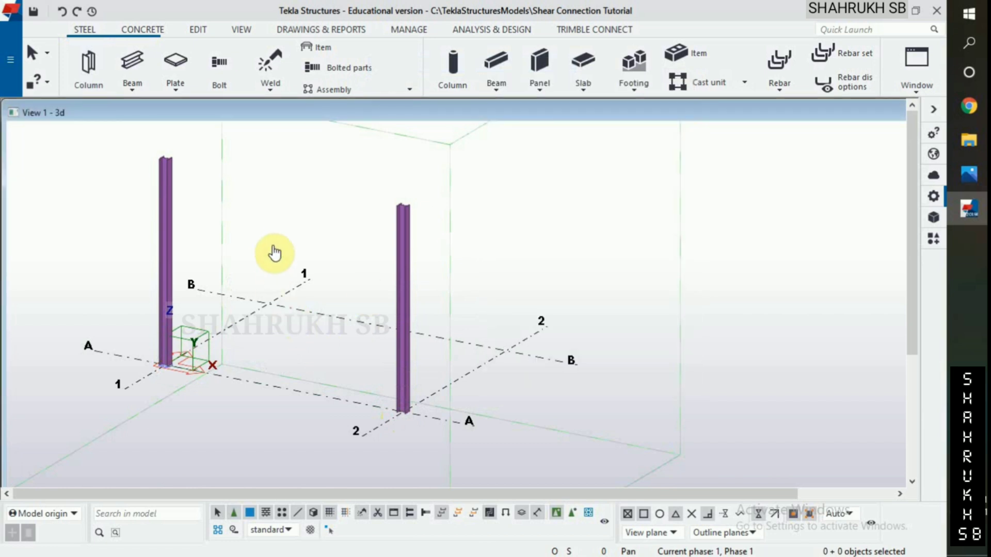
# - Make the PLAN AT EL. +16 view visible and close the view list
pyautogui.click(239, 32)
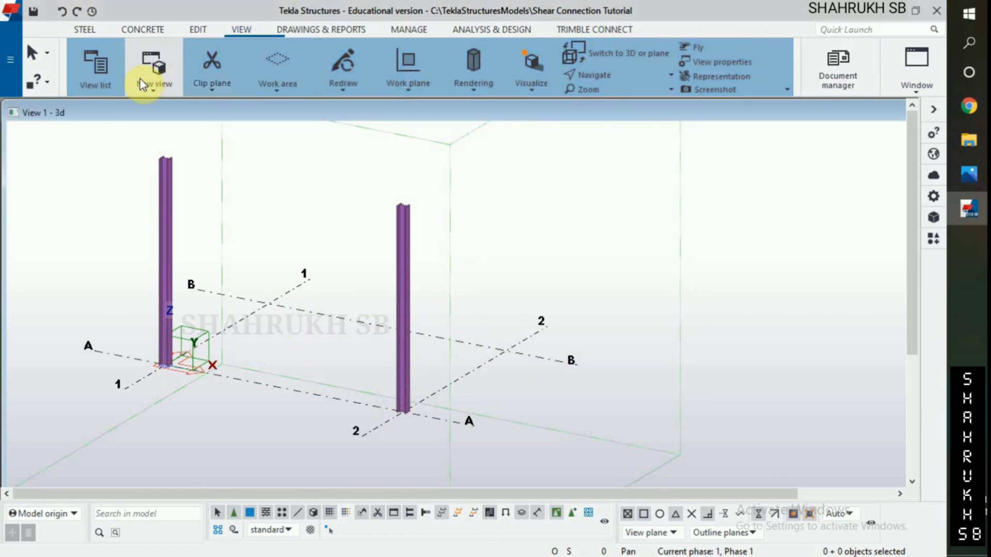
pyautogui.click(114, 79)
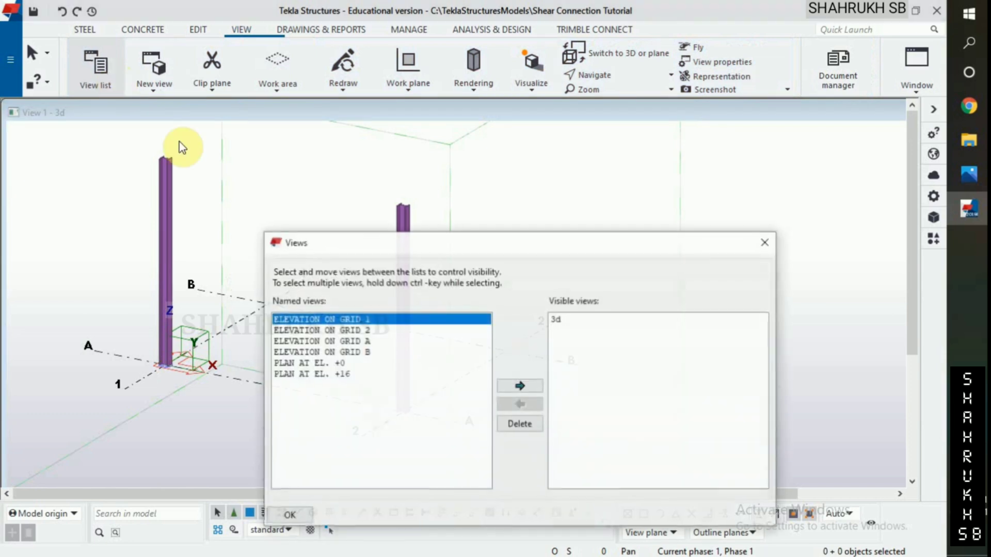
pyautogui.doubleClick(337, 377)
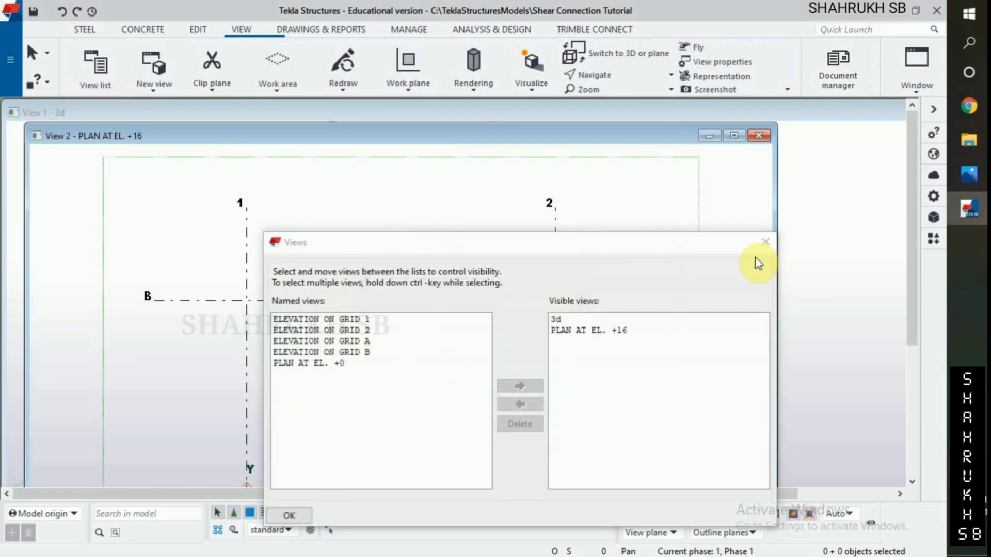
pyautogui.click(764, 243)
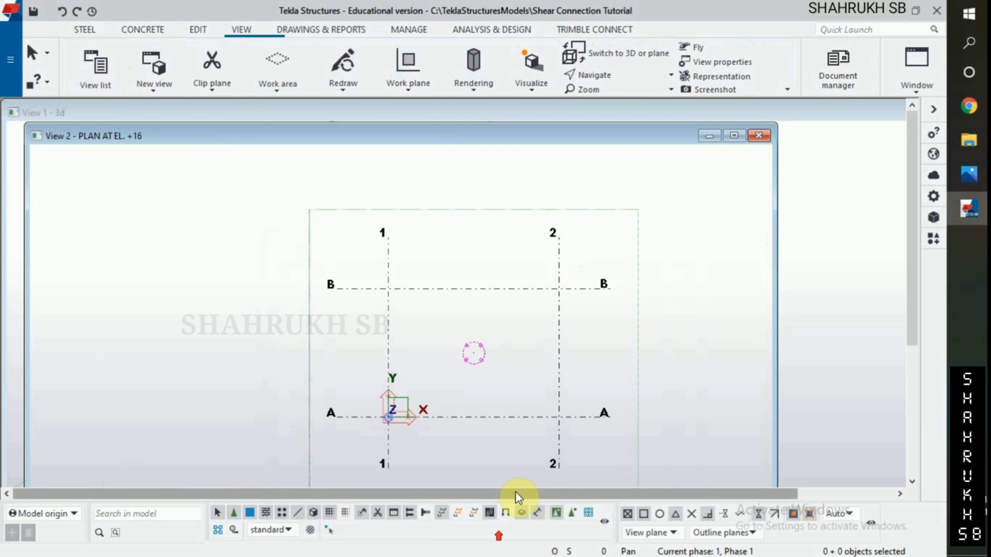
pyautogui.scroll(4, 526, 469)
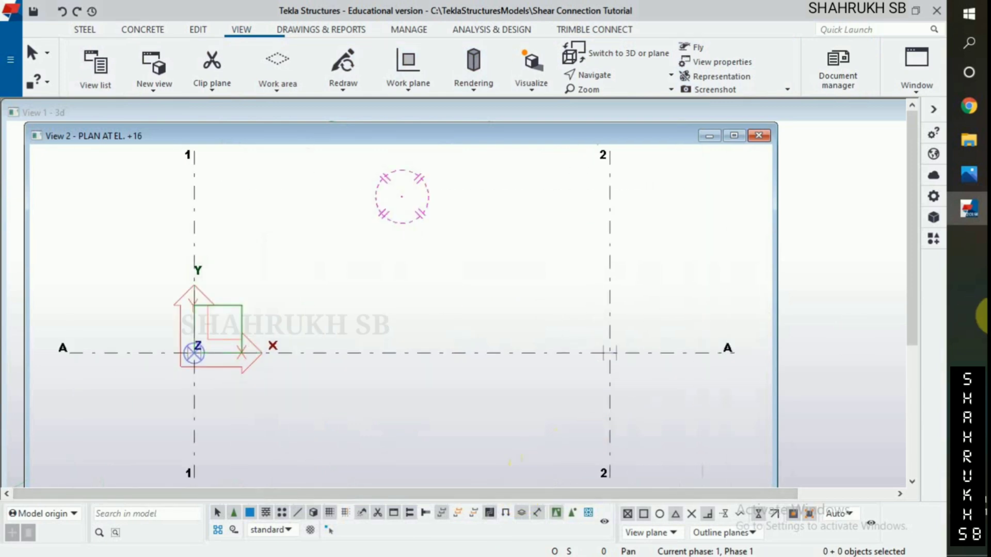
# - Check the beam size in the reference drawing, start a steel beam and set its profile to W12X40
pyautogui.click(980, 182)
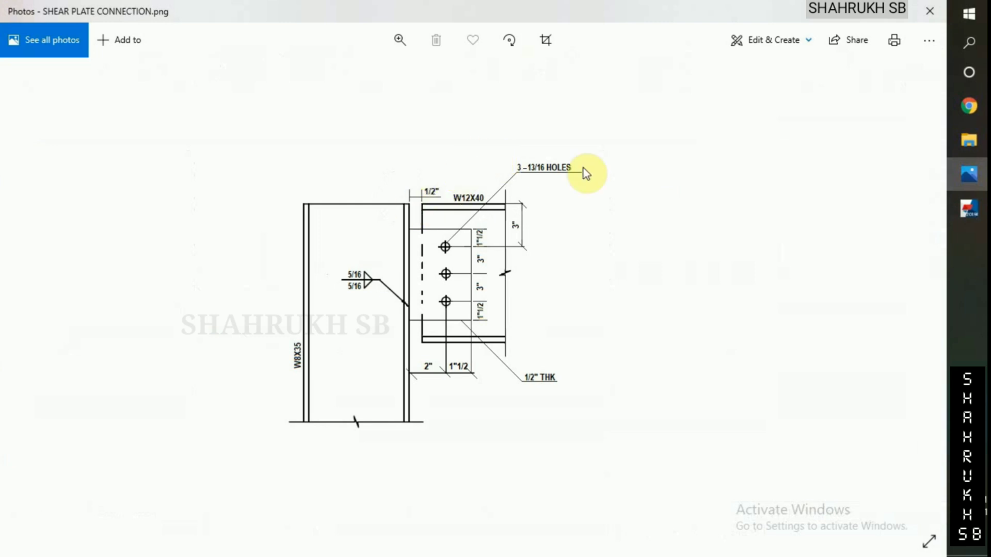
pyautogui.click(969, 209)
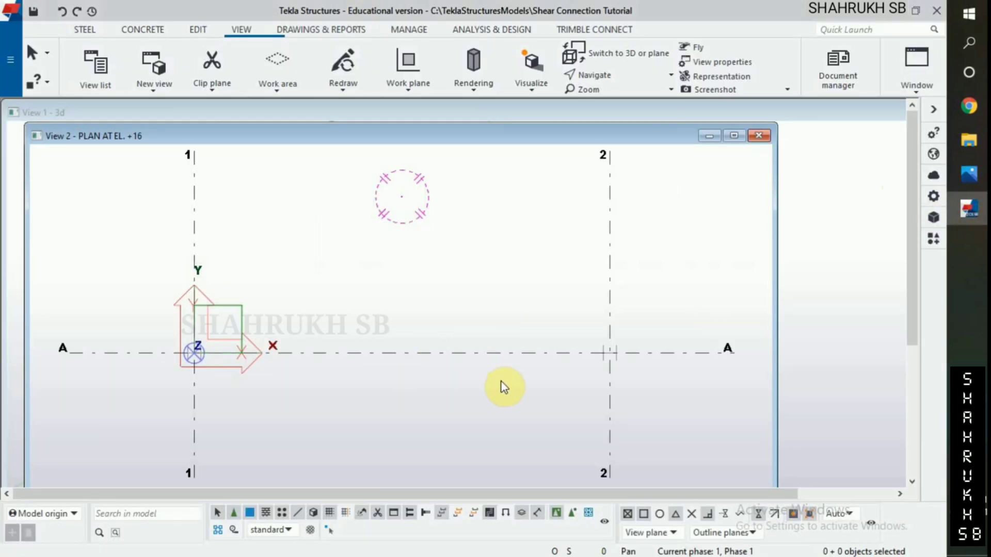
pyautogui.scroll(2, 504, 387)
pyautogui.click(86, 30)
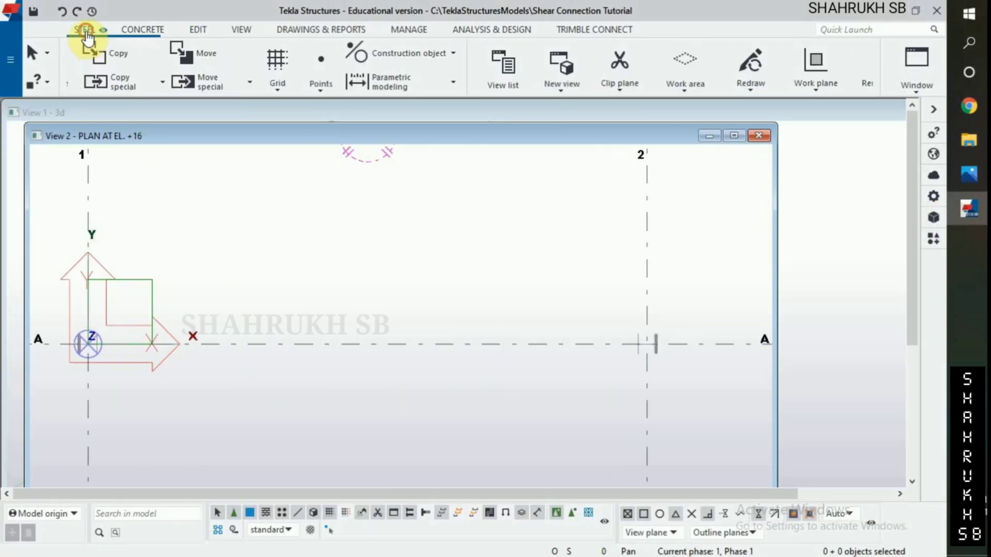
pyautogui.click(132, 46)
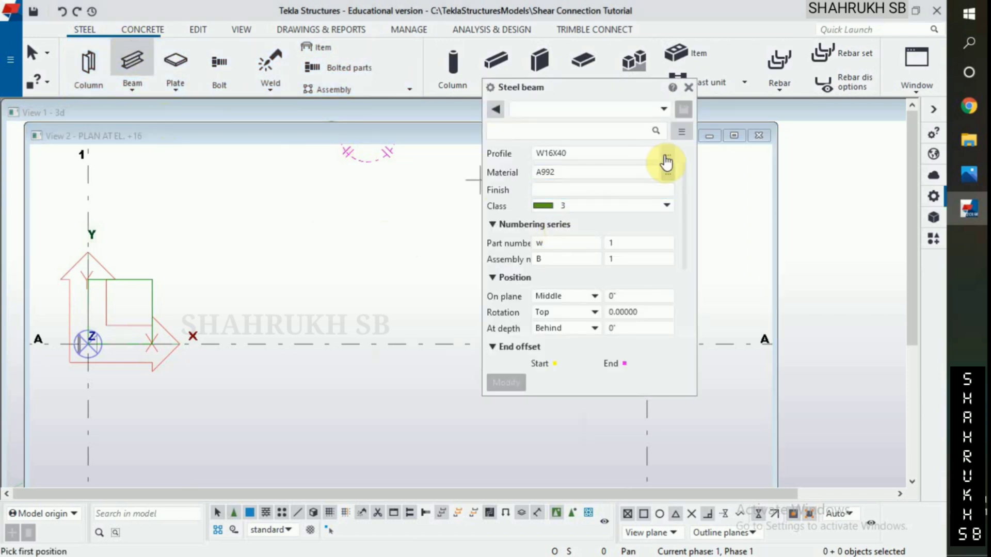
pyautogui.click(667, 153)
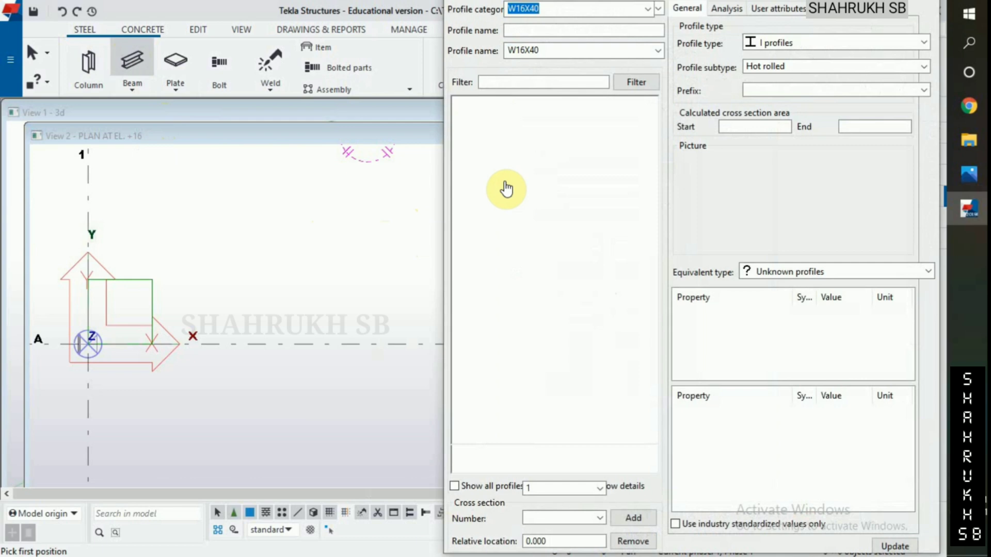
pyautogui.doubleClick(517, 153)
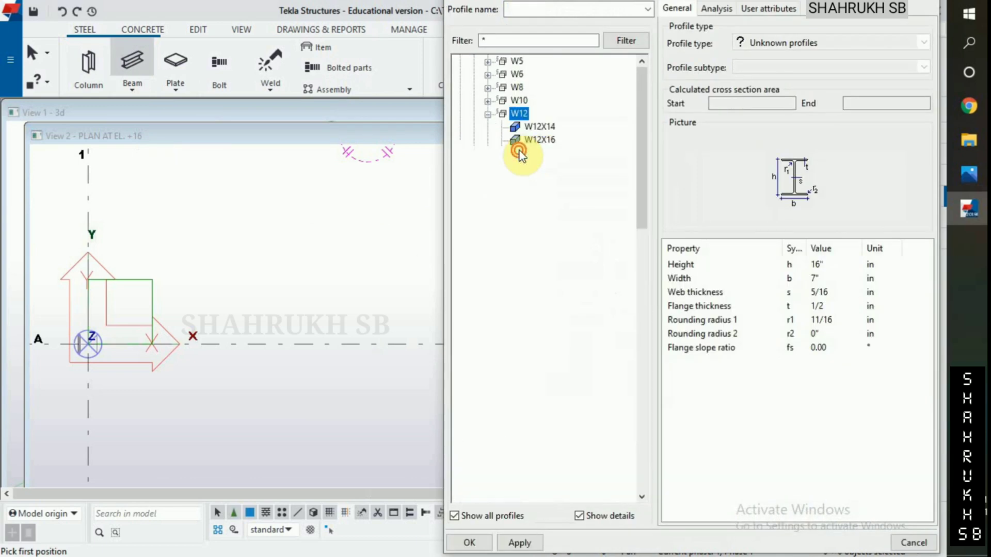
pyautogui.doubleClick(549, 220)
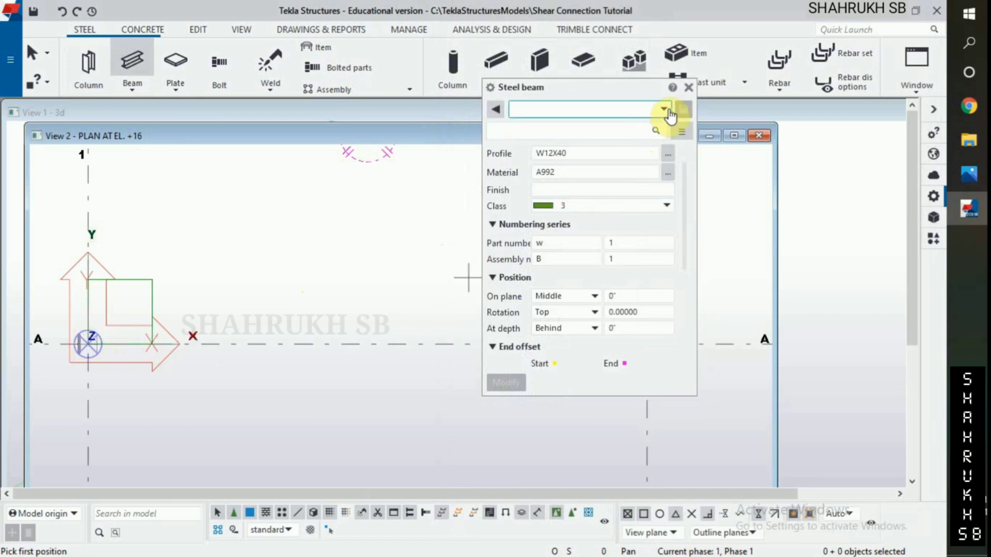
pyautogui.click(688, 87)
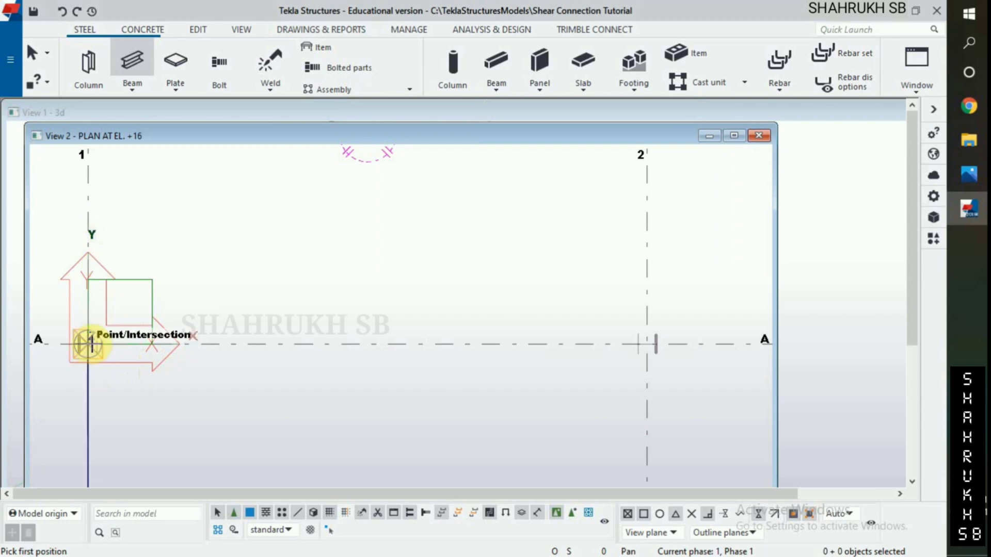
# - Place the beam along grid A from the grid 1 intersection to the grid 2 intersection, finish the command and close the plan view
pyautogui.scroll(5, 89, 343)
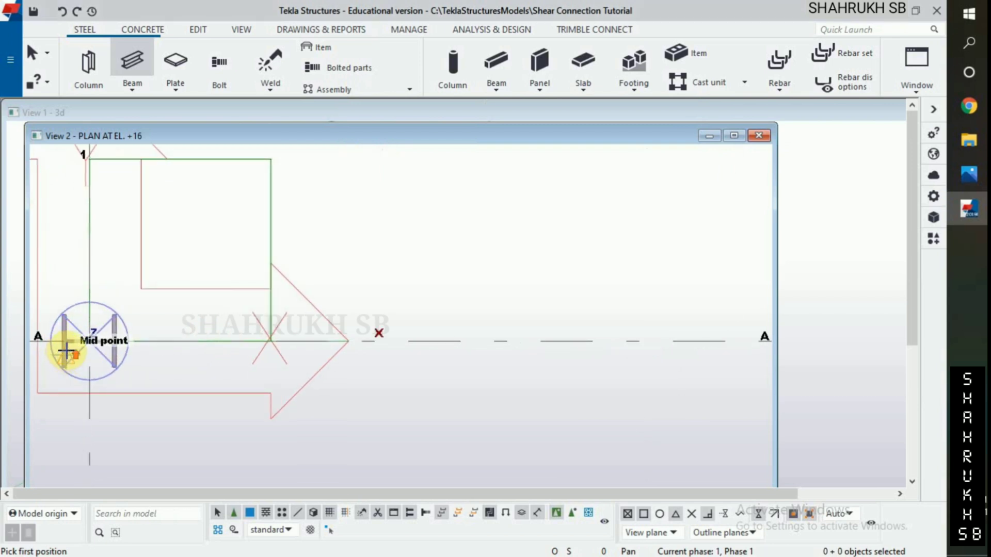
pyautogui.scroll(4, 66, 351)
pyautogui.click(129, 323)
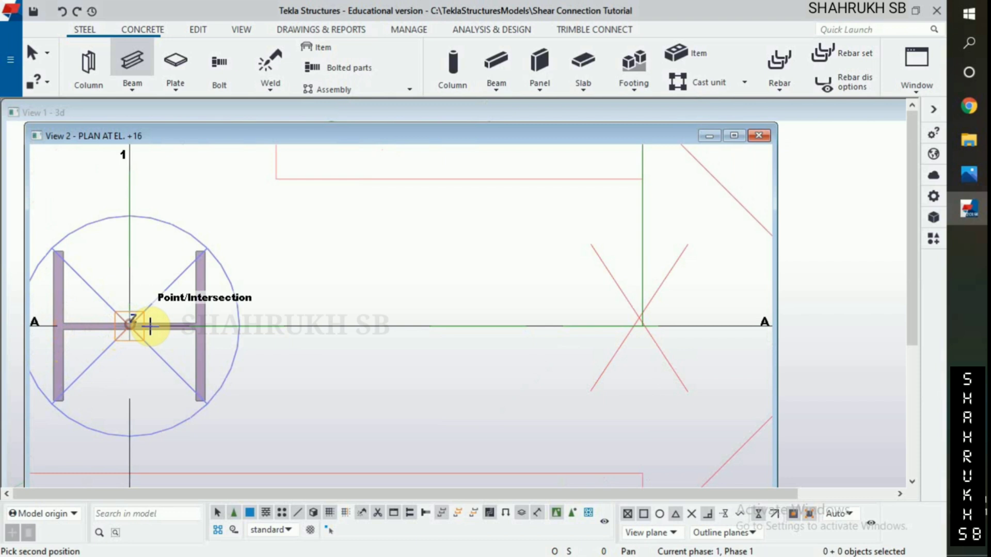
pyautogui.scroll(-8, 248, 354)
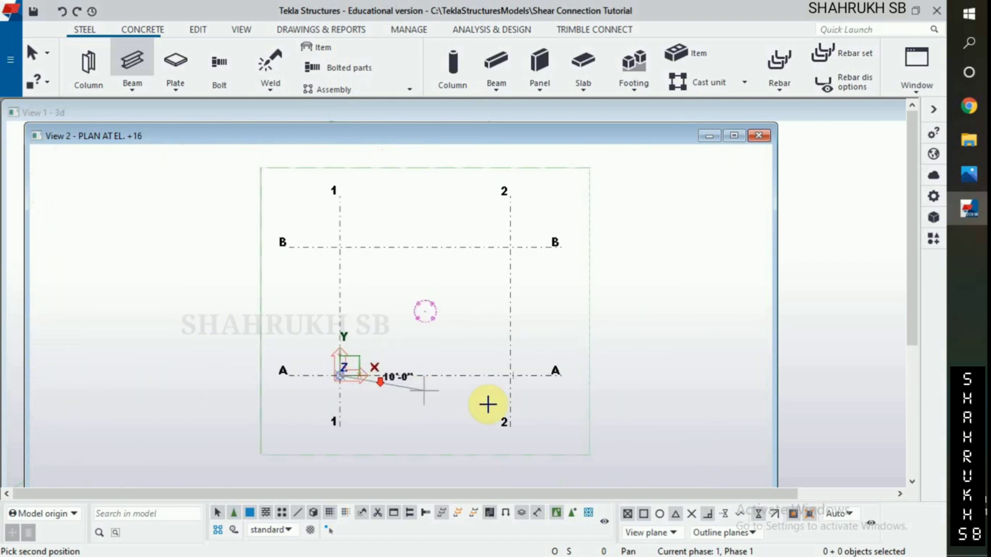
pyautogui.scroll(5, 487, 404)
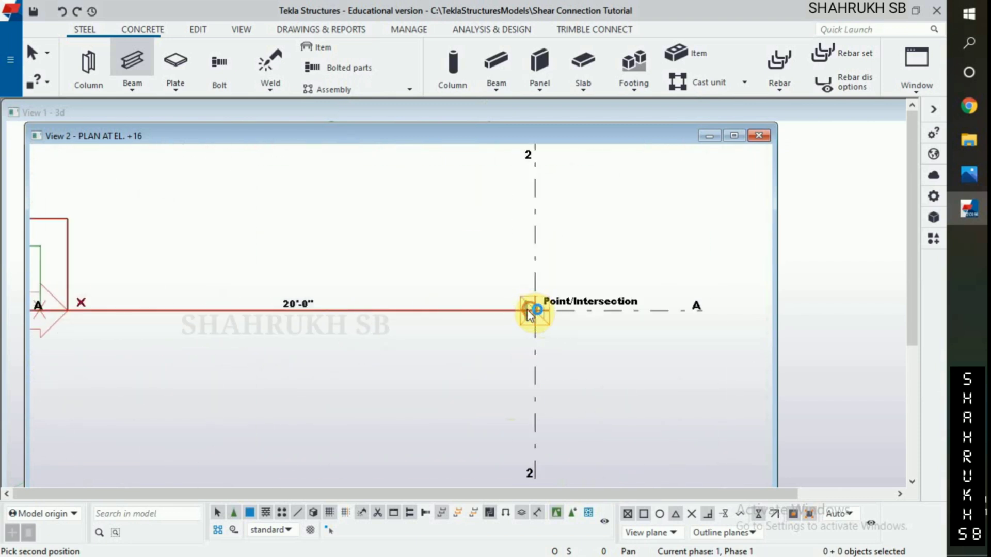
pyautogui.click(535, 309)
pyautogui.scroll(-3, 199, 294)
pyautogui.scroll(4, 108, 304)
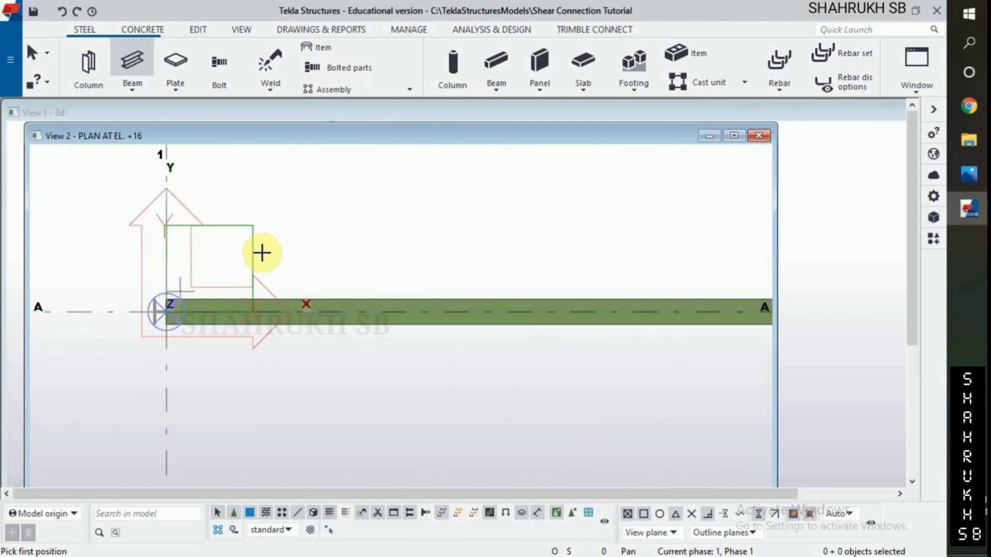
pyautogui.rightClick(310, 228)
pyautogui.click(348, 238)
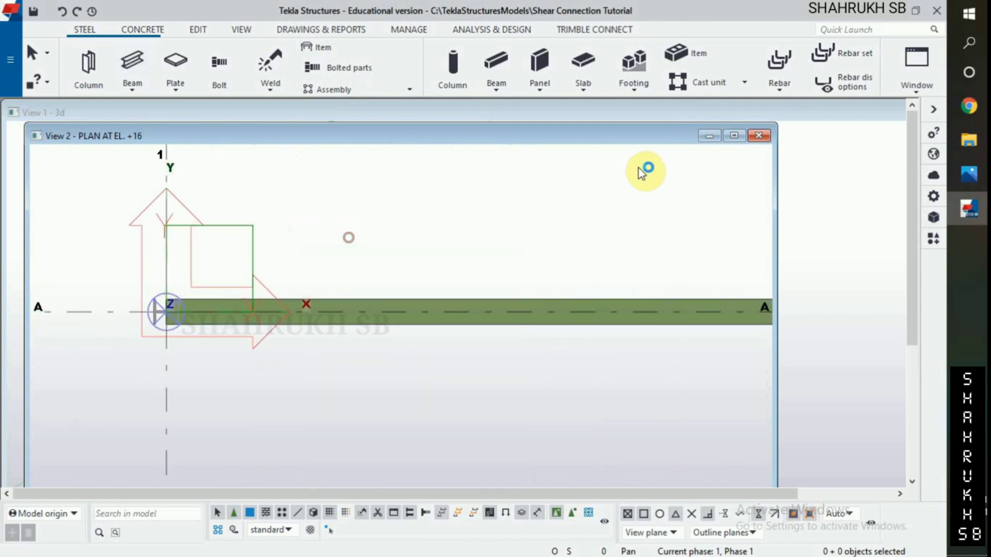
pyautogui.click(758, 141)
# - Find the shear connection components by searching Applications & components for "shear"
pyautogui.scroll(3, 160, 150)
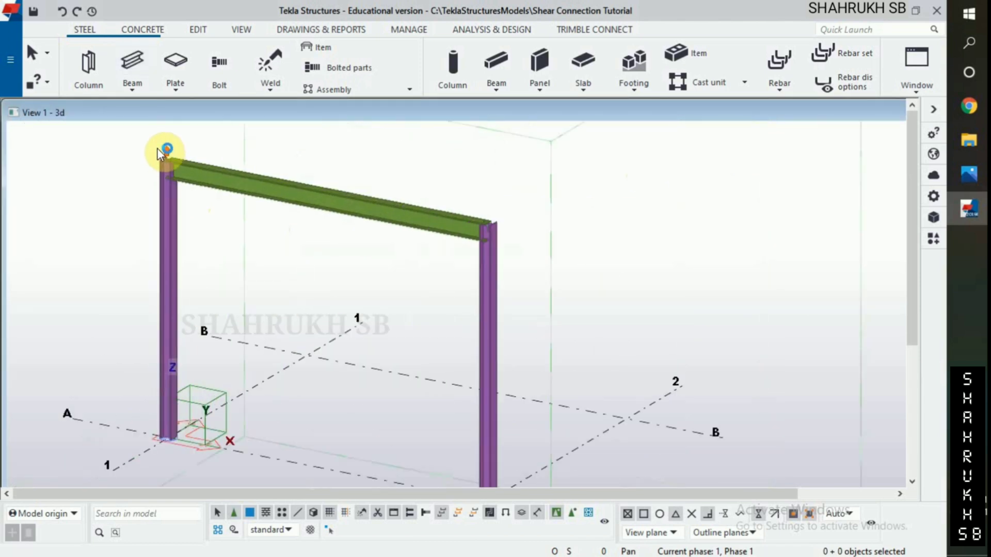
pyautogui.scroll(5, 160, 147)
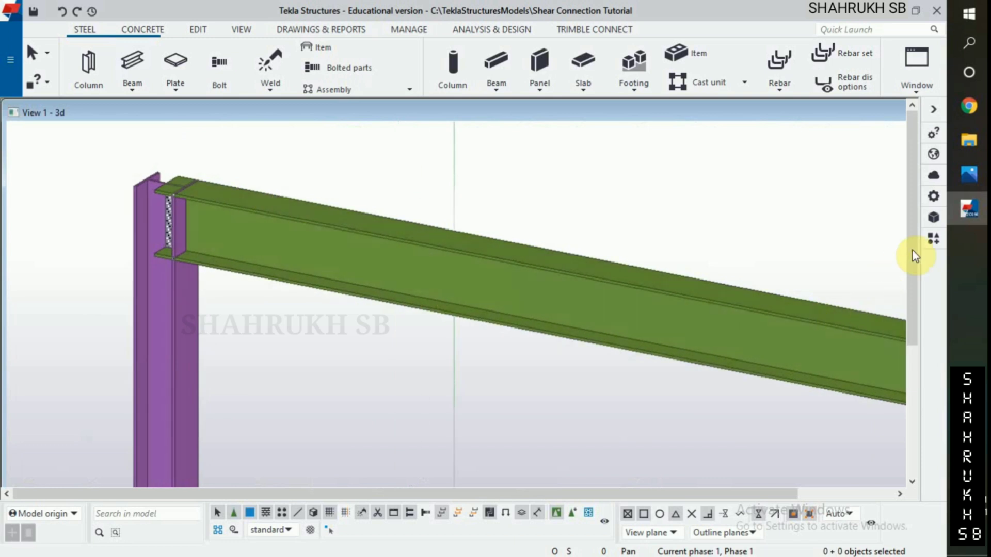
pyautogui.click(932, 239)
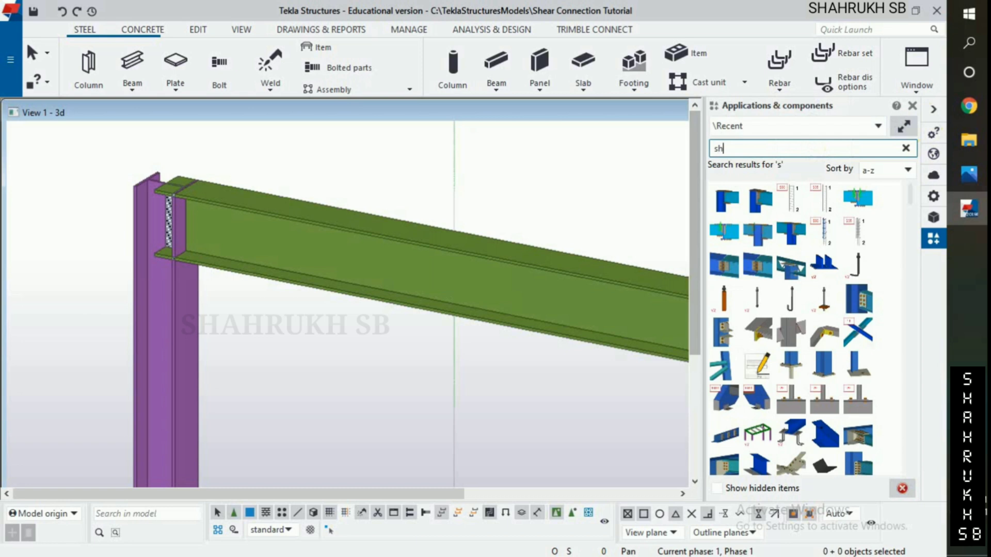
pyautogui.write('hear')
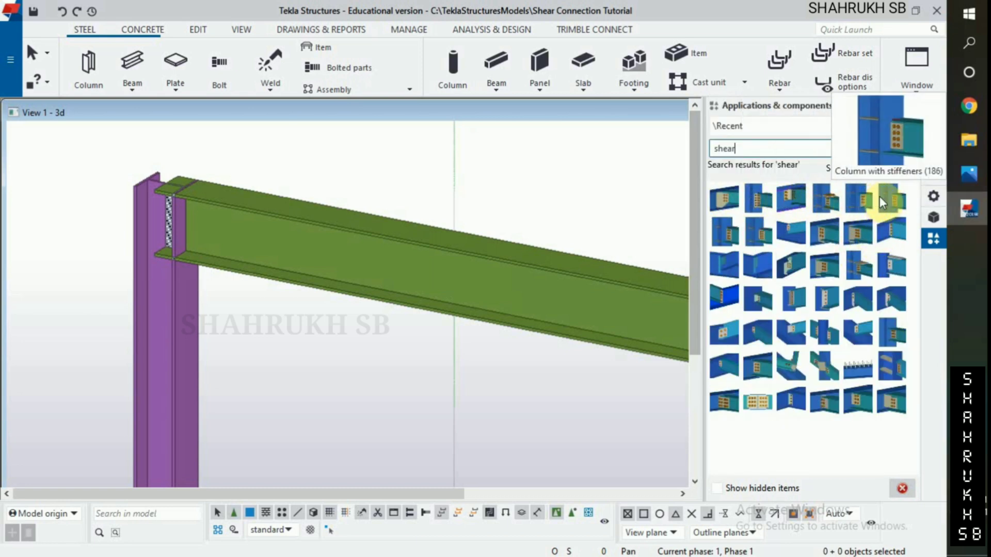
# - Apply Column with stiffeners (186) with the grid A-1 column as main part and the beam as secondary, and finish the command
pyautogui.click(889, 196)
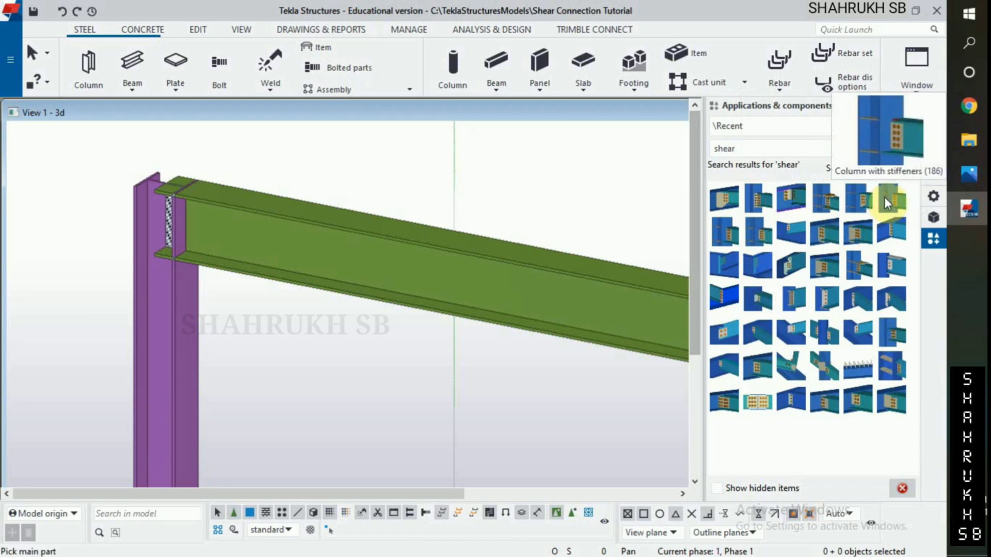
pyautogui.click(154, 286)
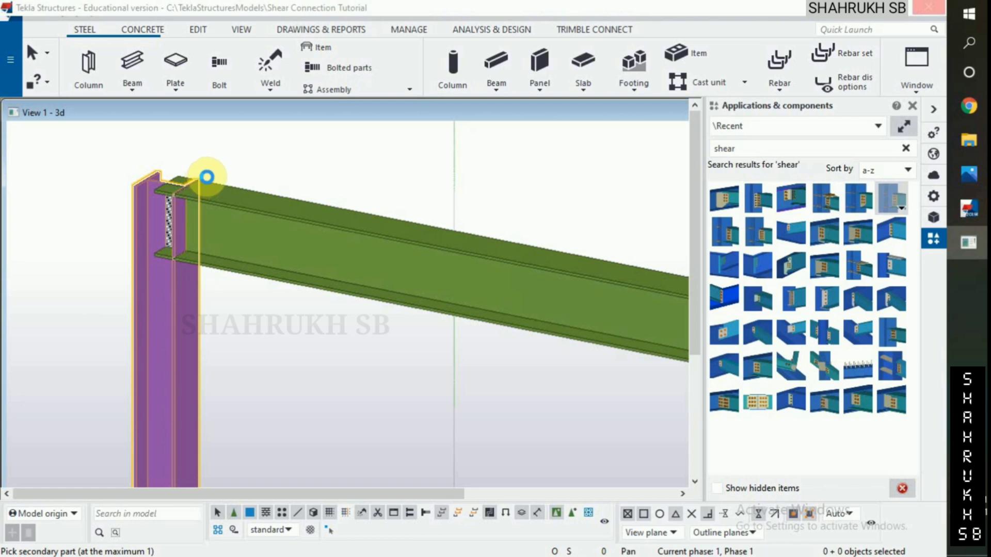
pyautogui.click(206, 177)
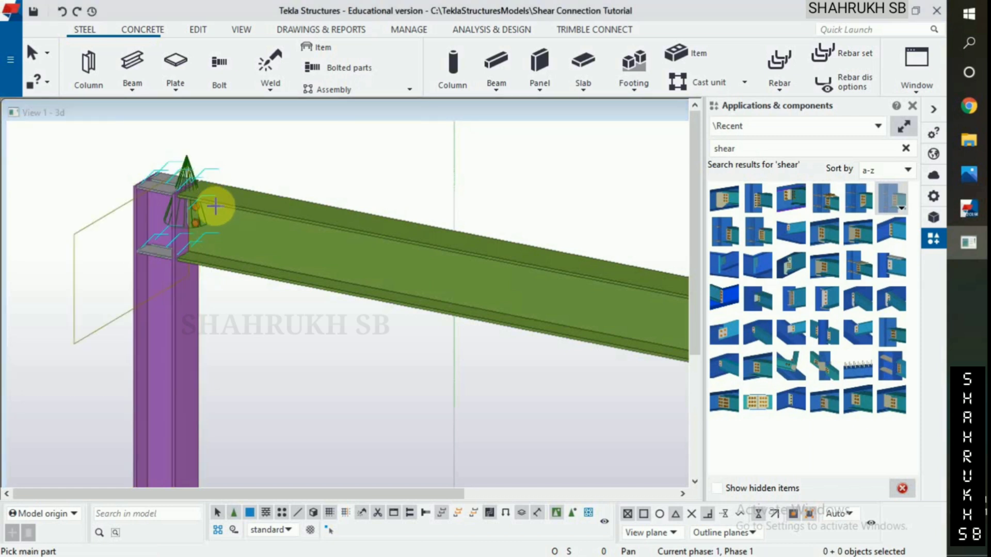
pyautogui.scroll(3, 217, 203)
pyautogui.rightClick(260, 182)
pyautogui.click(324, 193)
pyautogui.scroll(-1, 211, 199)
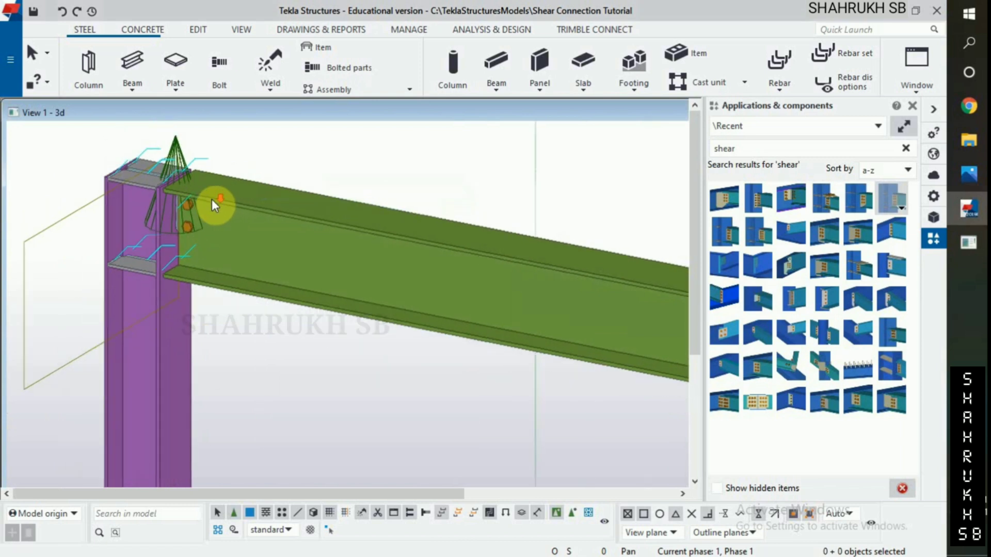
# - Open the connection's properties, set the tab plate to the opposite side of the beam web and modify the connection
pyautogui.scroll(2, 168, 146)
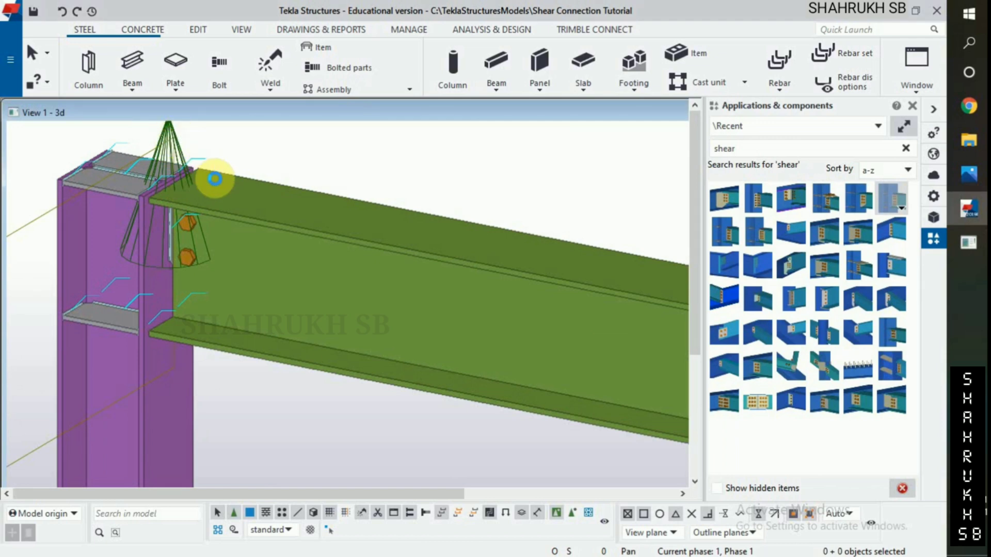
pyautogui.doubleClick(206, 178)
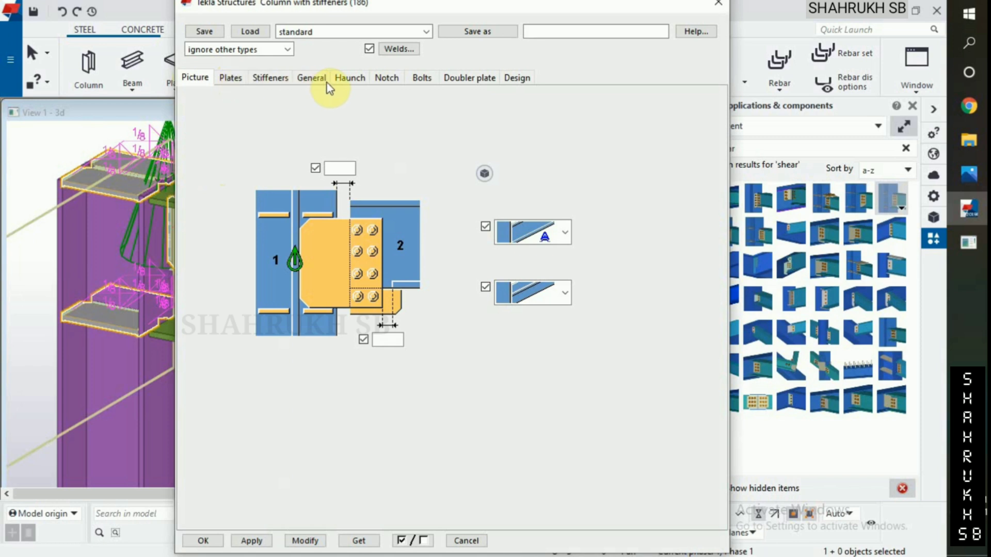
pyautogui.click(239, 76)
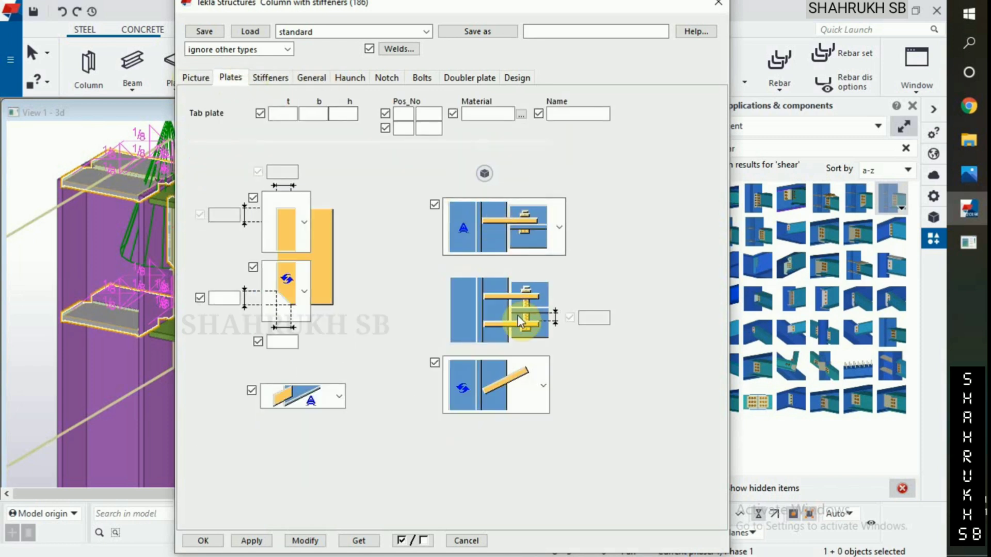
pyautogui.click(510, 243)
pyautogui.click(509, 280)
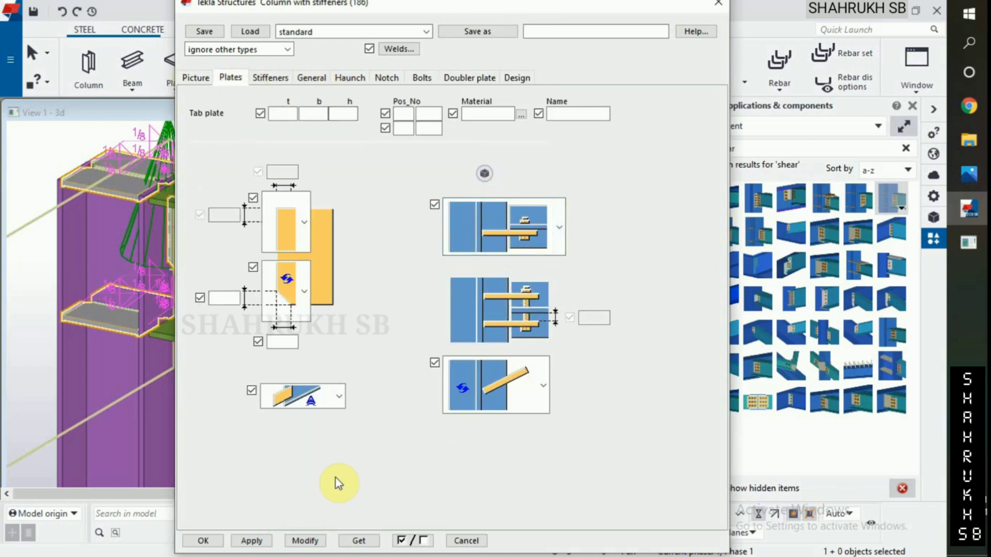
pyautogui.click(305, 541)
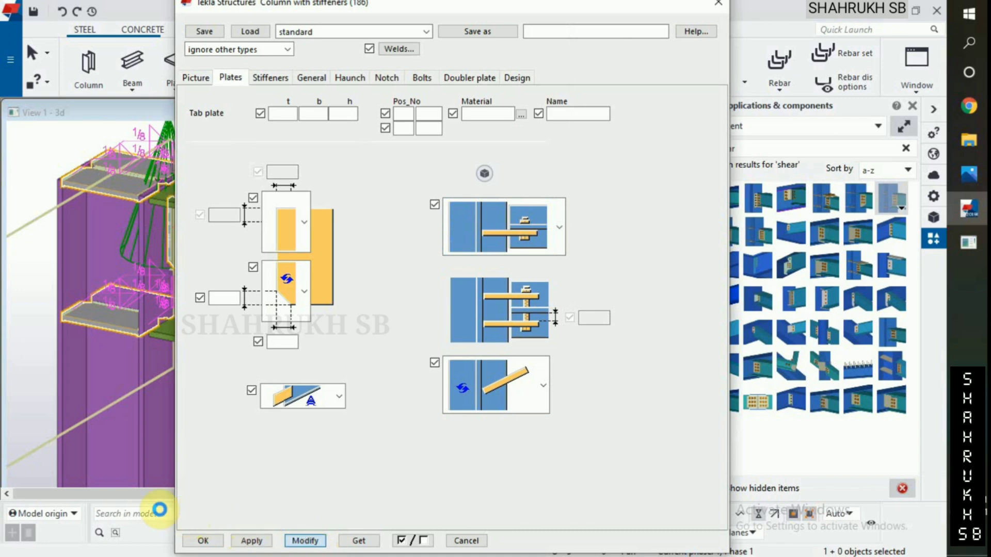
pyautogui.scroll(2, 50, 355)
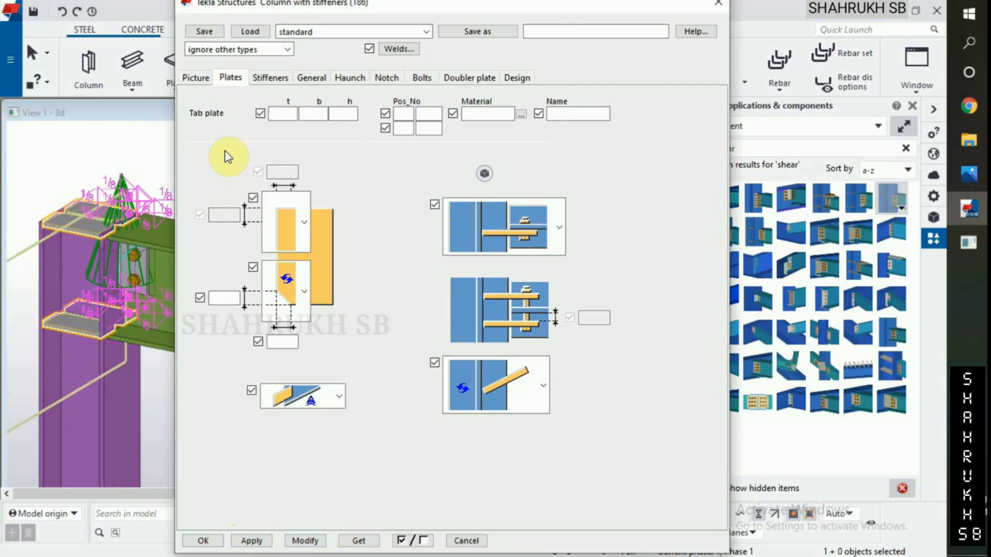
# - Check the column-to-beam clearance in the reference drawing and set the connection's gap to 1/2
pyautogui.click(968, 174)
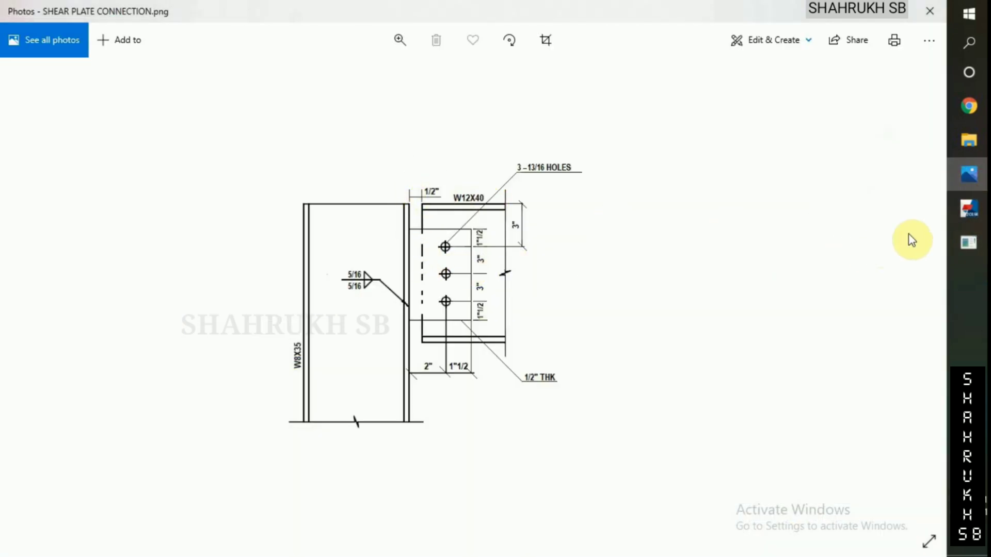
pyautogui.click(968, 209)
pyautogui.click(202, 81)
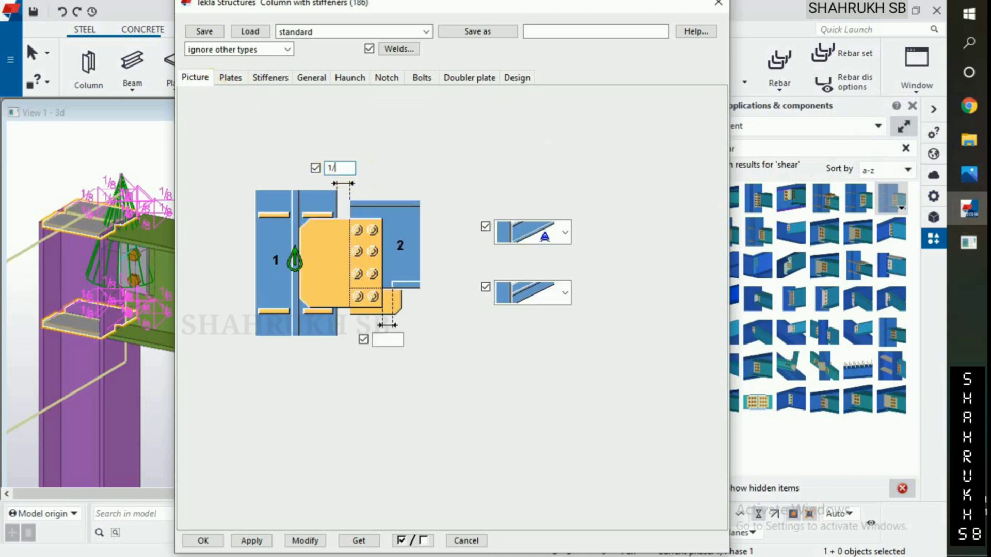
pyautogui.click(968, 174)
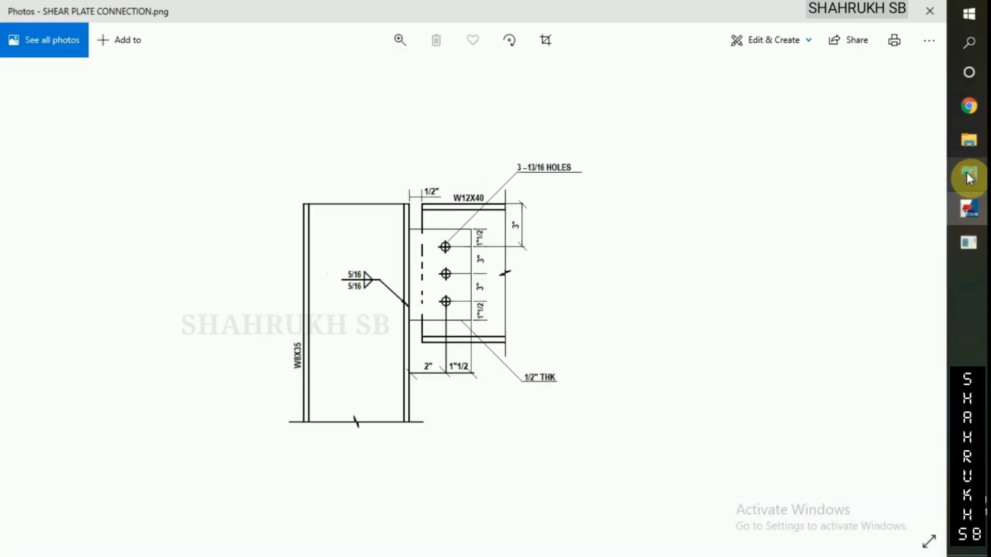
pyautogui.click(967, 172)
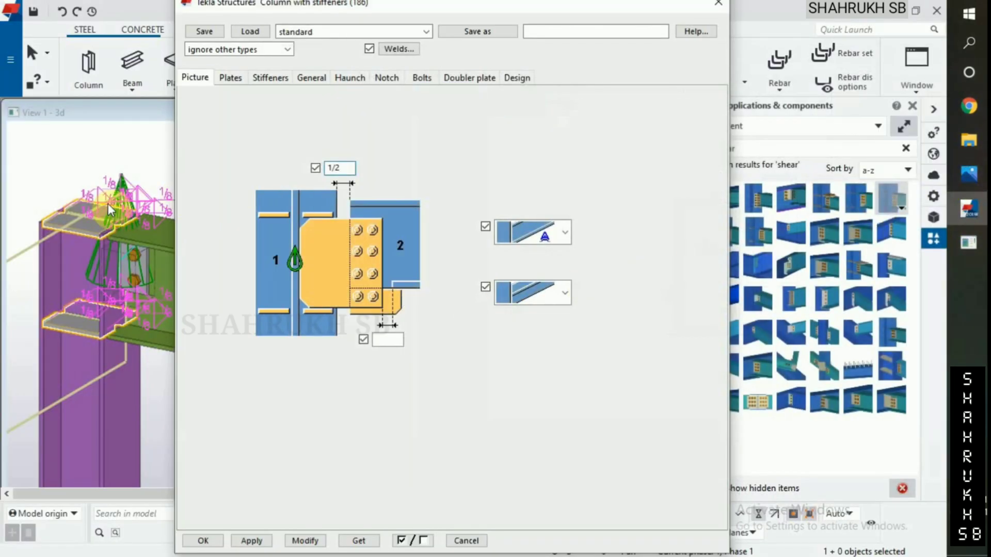
pyautogui.keyDown('ctrl'); pyautogui.moveTo(107, 204); pyautogui.dragTo(166, 214, button='middle'); pyautogui.keyUp('ctrl')
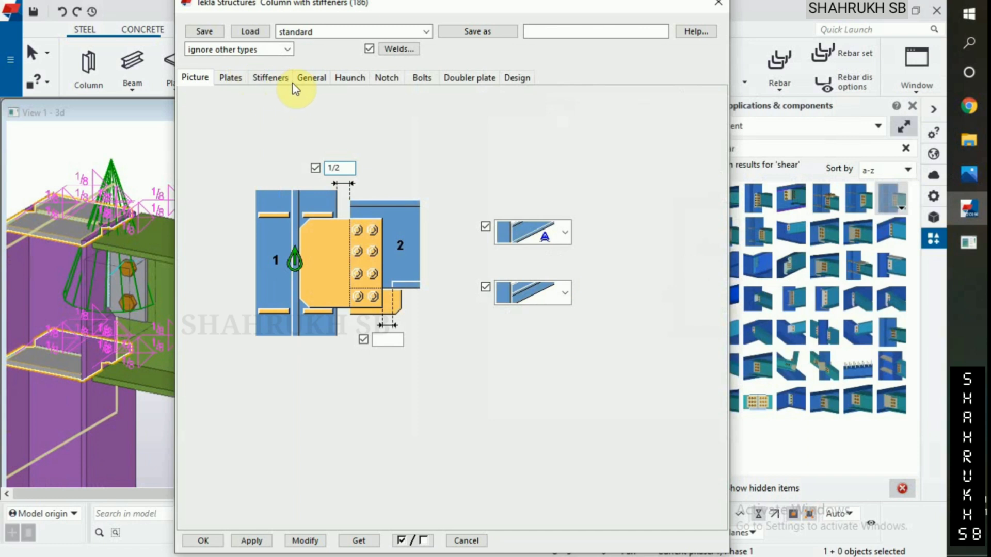
# - Check the plate thickness in the reference drawing, then set the tab plate thickness to 1/2 and its position number to p 1
pyautogui.click(231, 80)
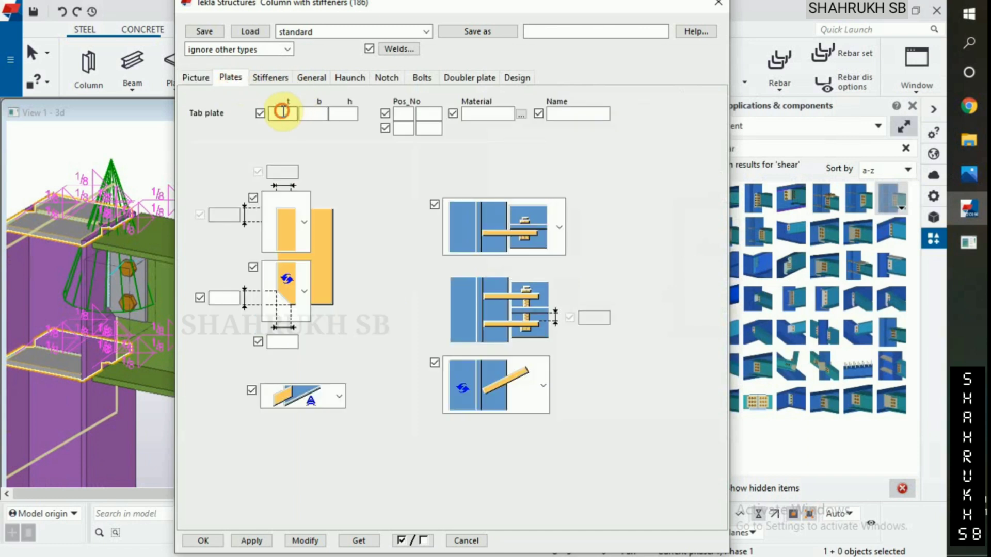
pyautogui.click(971, 186)
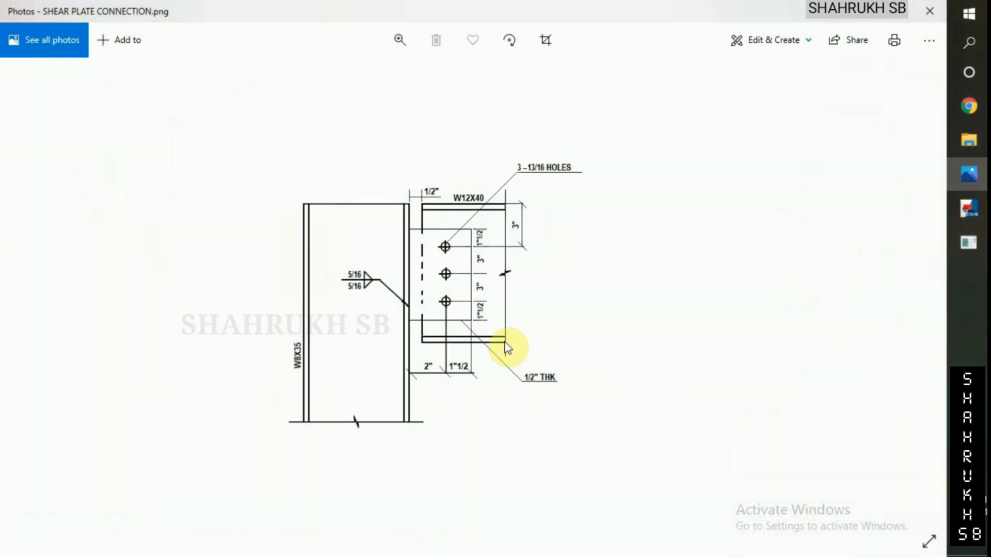
pyautogui.click(977, 198)
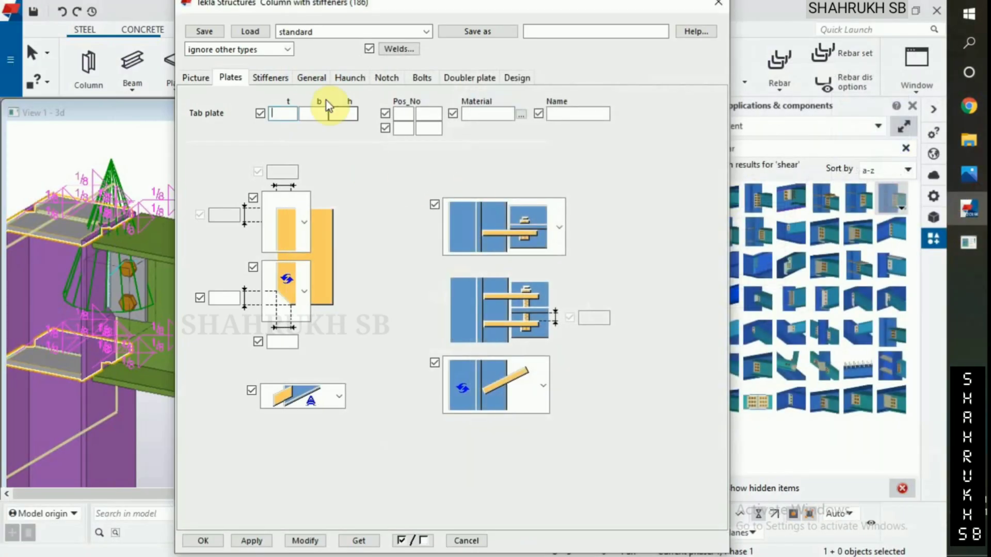
pyautogui.write('1/2')
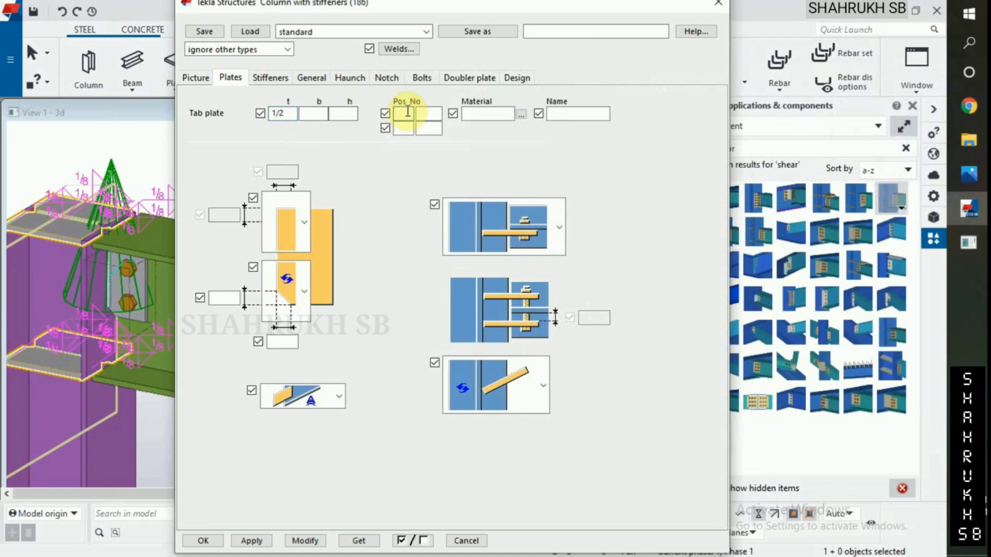
pyautogui.write('p')
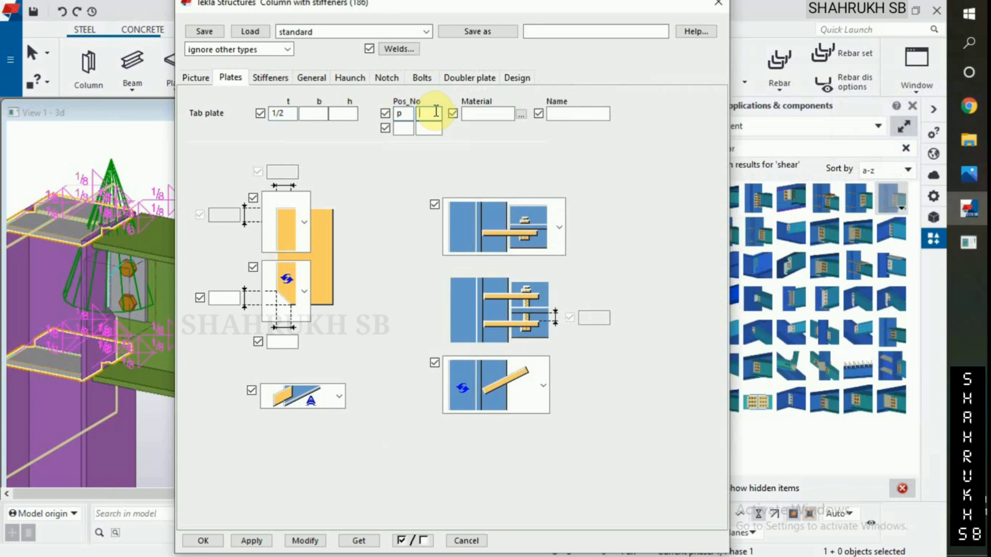
# - Set the tab plate's material to A36 and its name to SHEAR PLATE
pyautogui.click(522, 114)
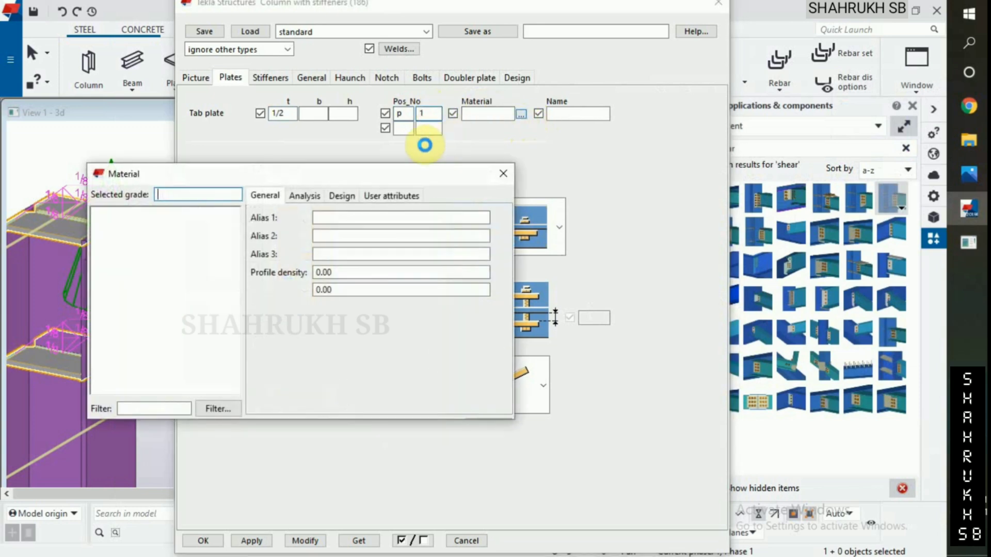
pyautogui.doubleClick(119, 215)
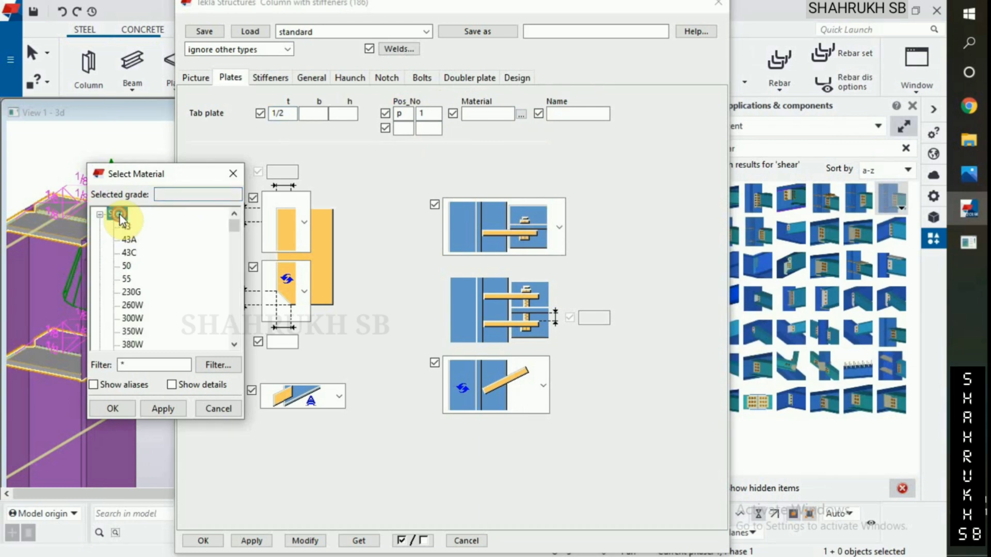
pyautogui.scroll(-3, 138, 322)
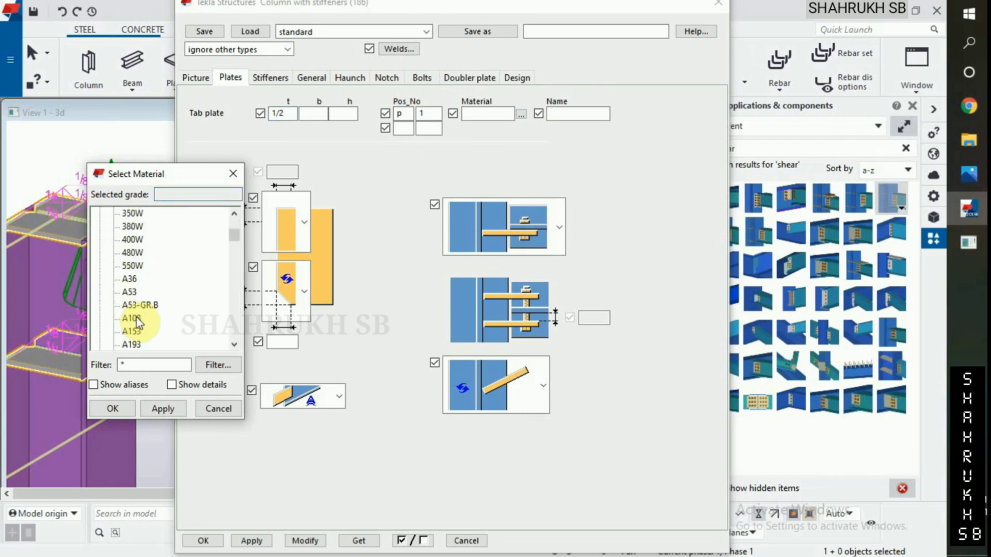
pyautogui.doubleClick(130, 280)
pyautogui.click(570, 114)
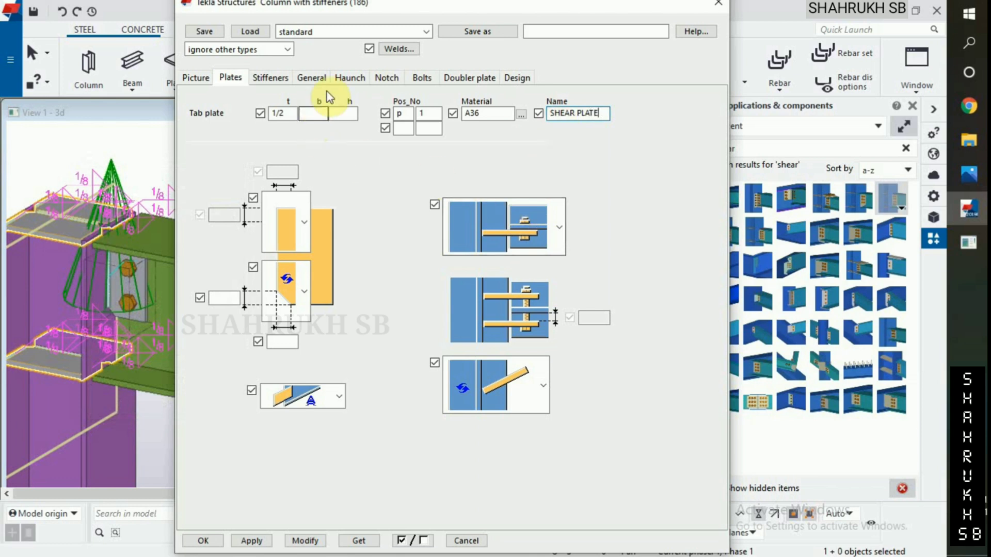
# - Check the reference drawing for stiffeners and set the column stiffener option to none
pyautogui.click(272, 78)
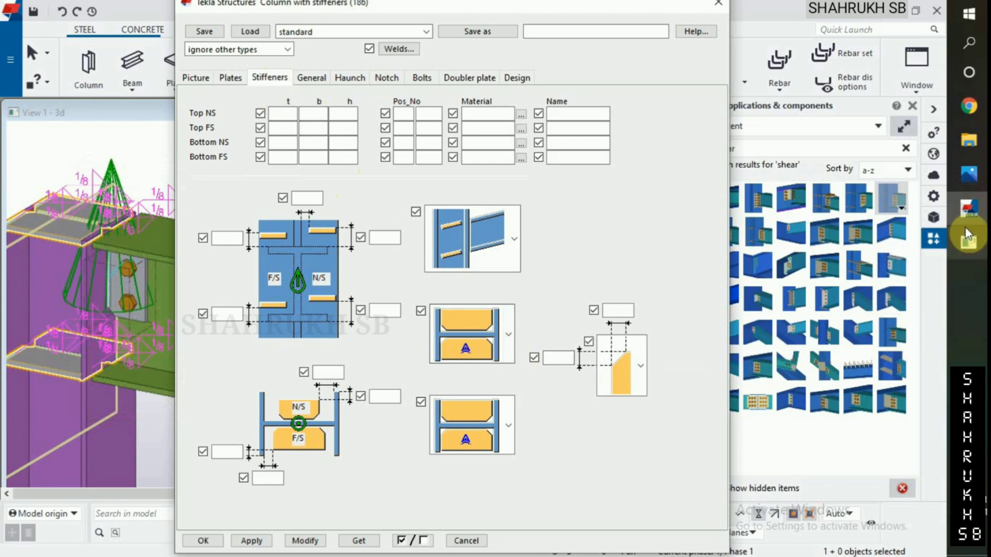
pyautogui.click(969, 174)
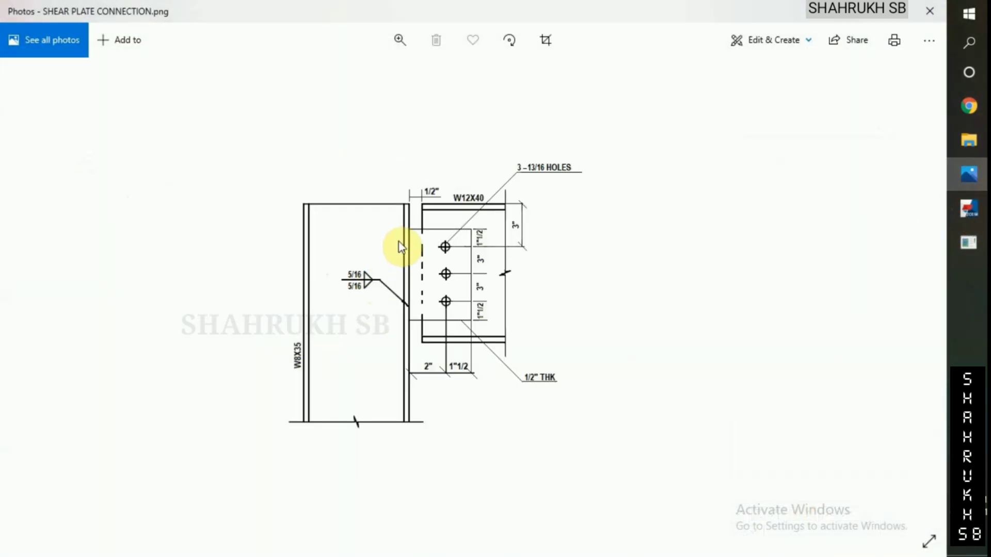
pyautogui.click(969, 209)
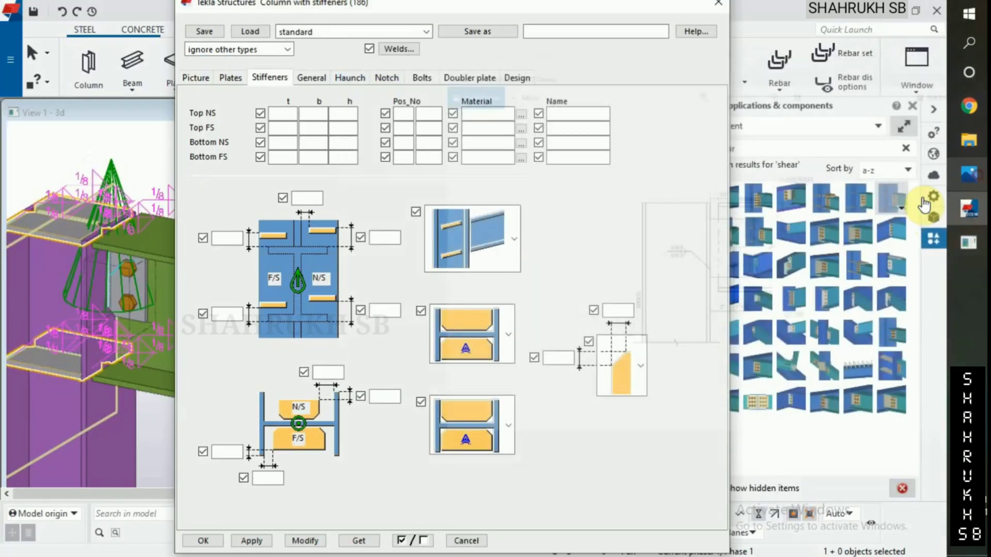
pyautogui.click(472, 341)
pyautogui.click(476, 247)
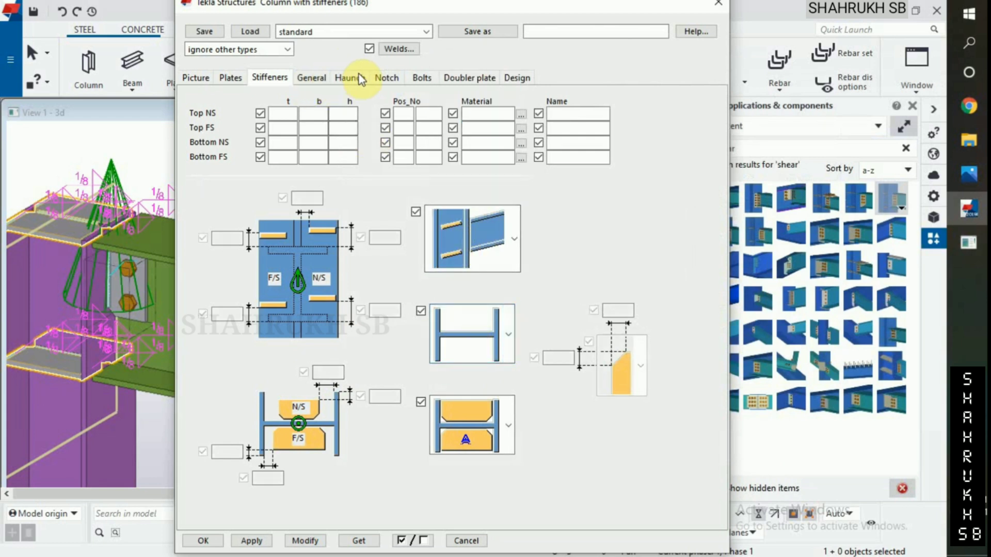
# - Check the hole size in the reference drawing and set the bolt size to 3/4 and the bolt standard to A325N
pyautogui.click(420, 77)
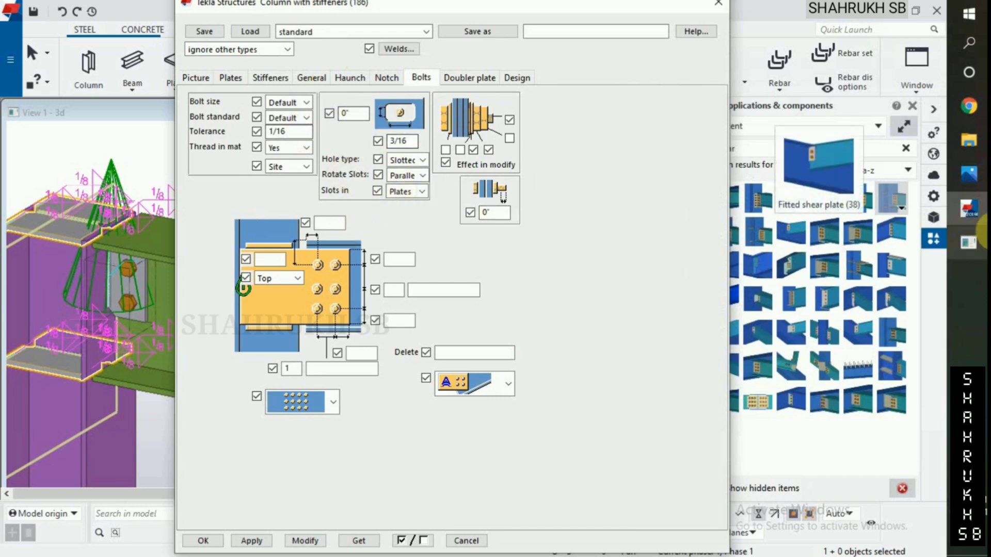
pyautogui.click(978, 186)
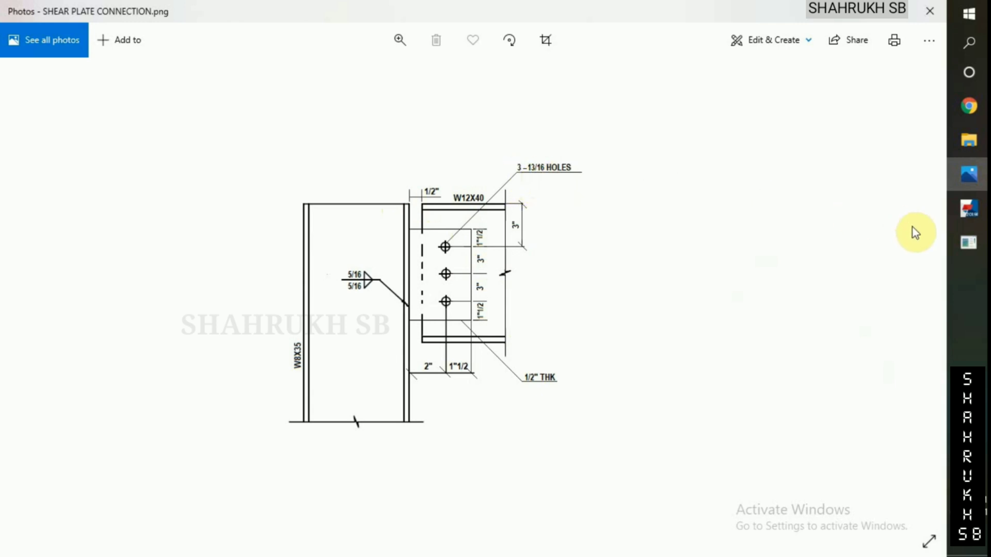
pyautogui.click(974, 171)
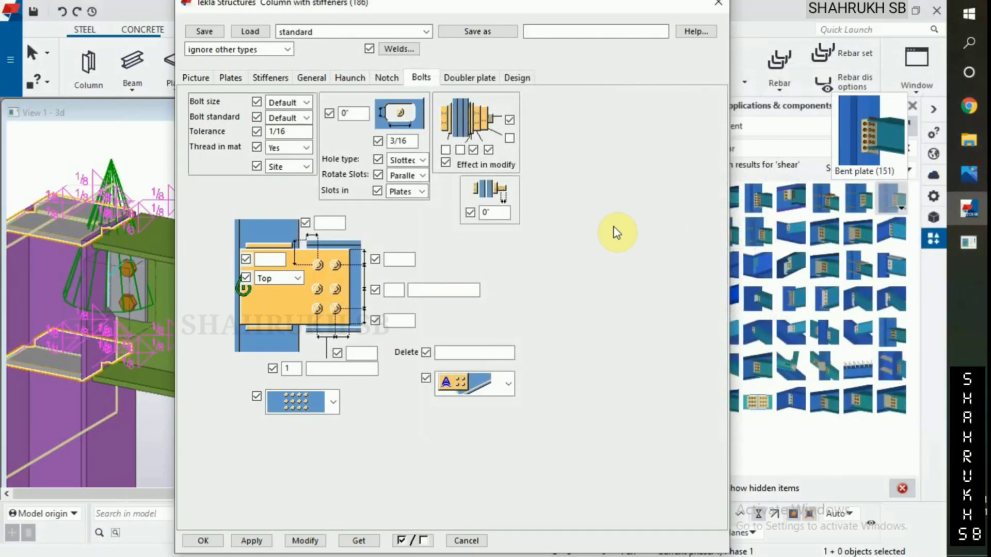
pyautogui.click(299, 104)
pyautogui.click(283, 131)
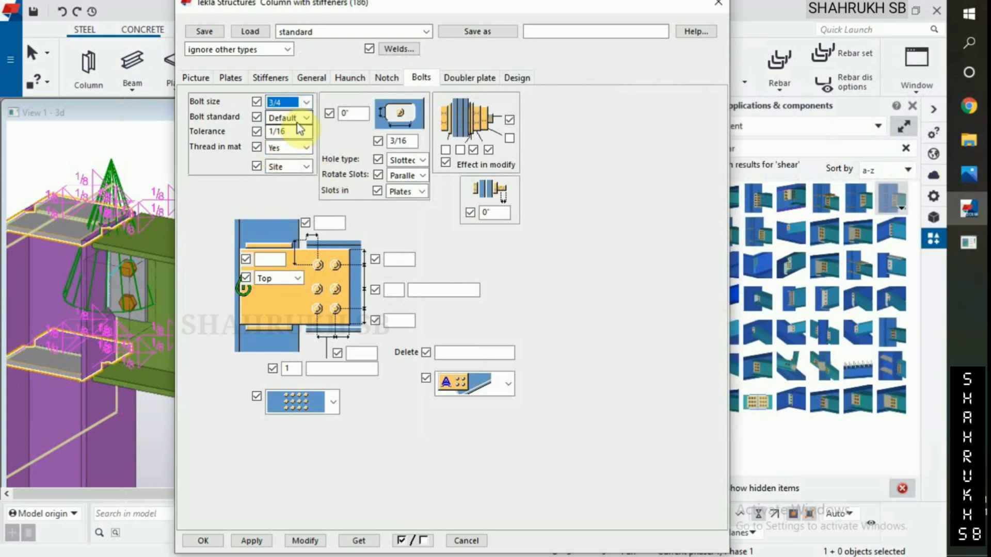
pyautogui.click(289, 132)
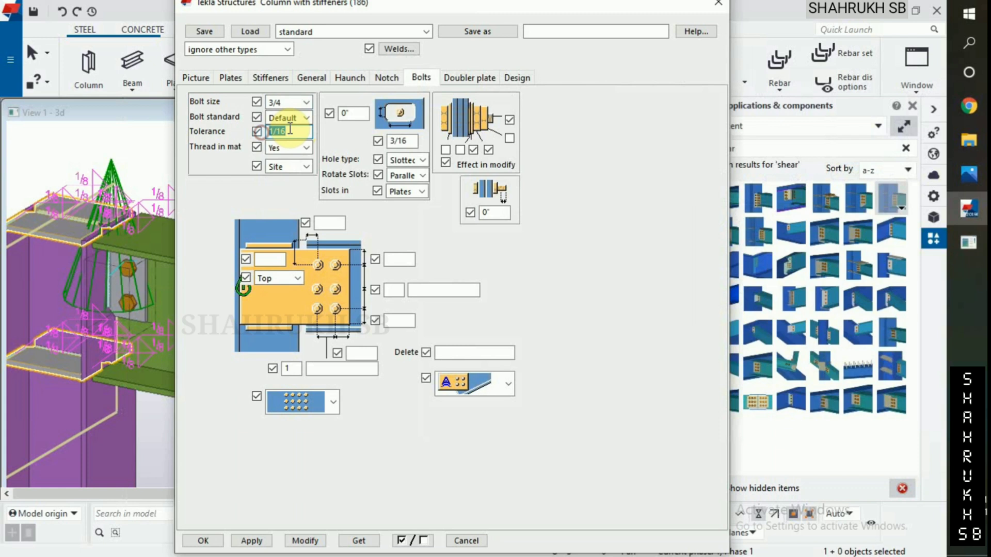
pyautogui.click(306, 117)
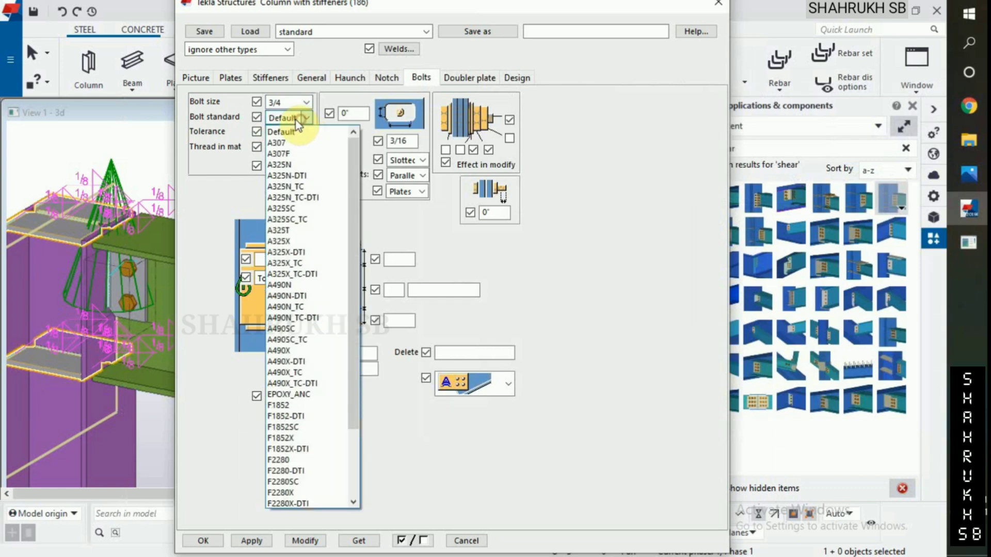
pyautogui.click(317, 153)
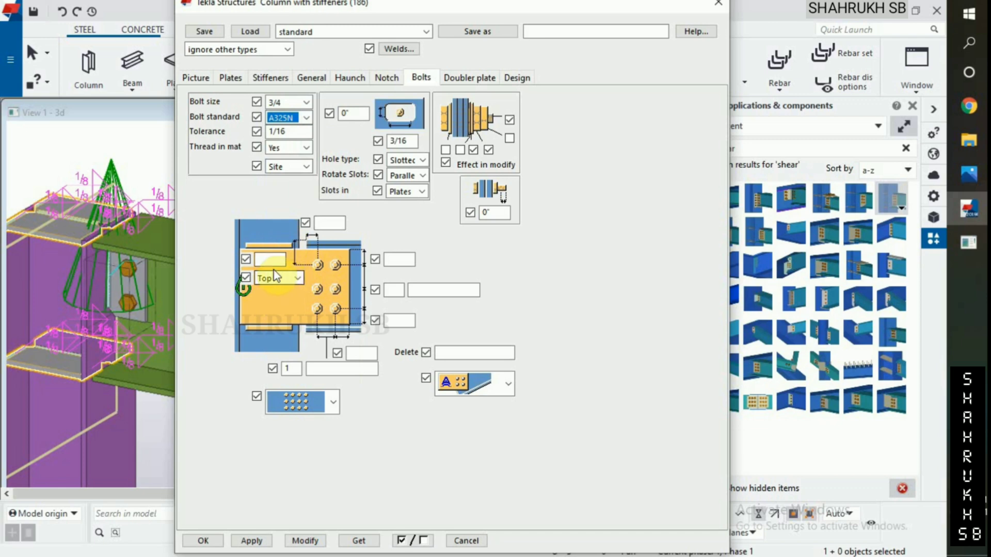
# - Check the first bolt's vertical position in the reference drawing and set its distance from the beam top to 3"
pyautogui.click(966, 183)
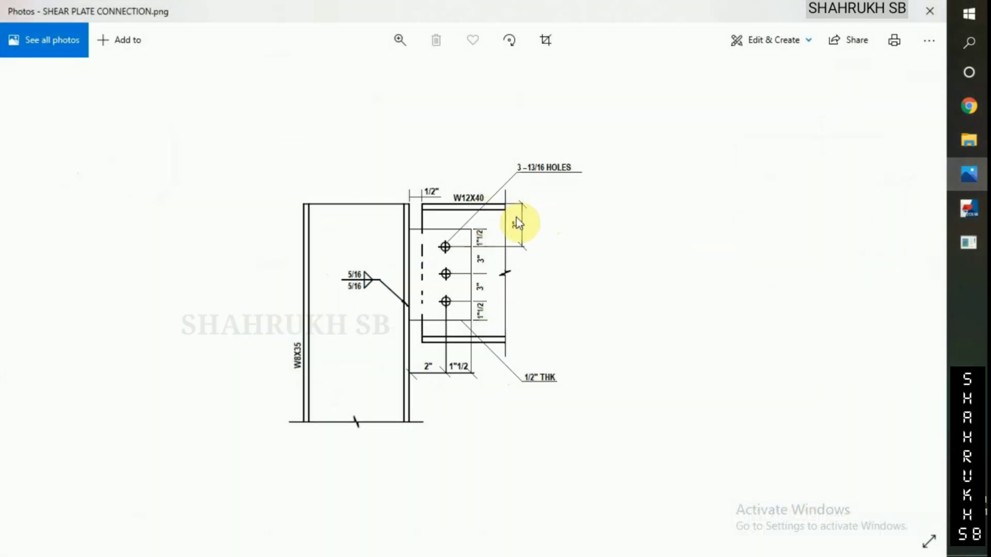
pyautogui.click(960, 180)
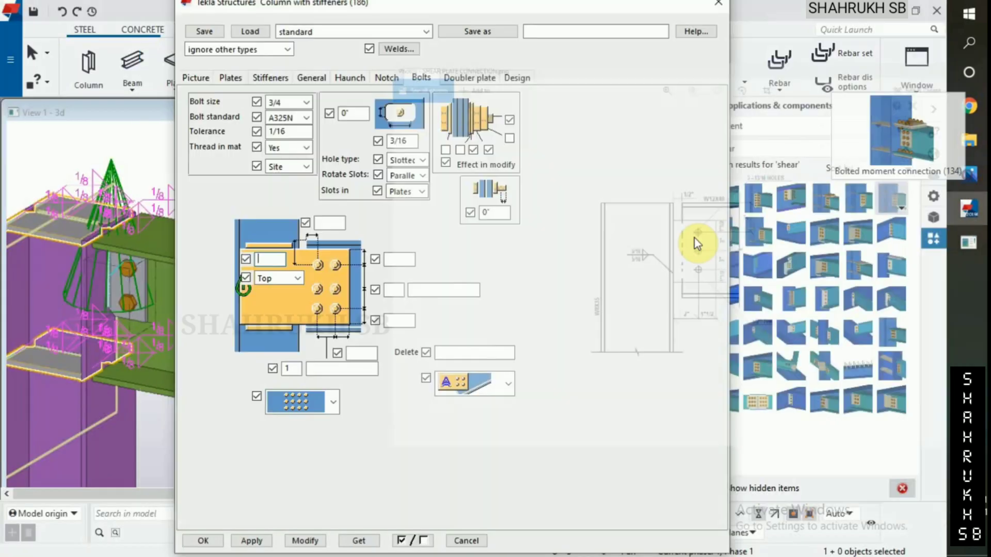
pyautogui.click(274, 258)
pyautogui.write('3')
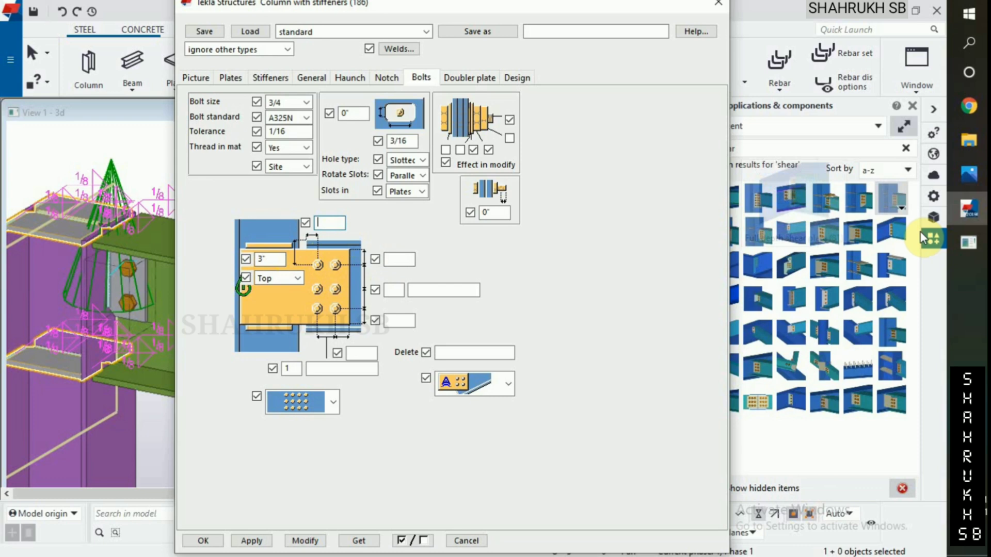
# - Check the horizontal hole dimensions in the reference drawing and set the bolt distance from the beam end to 1"1/2
pyautogui.click(968, 174)
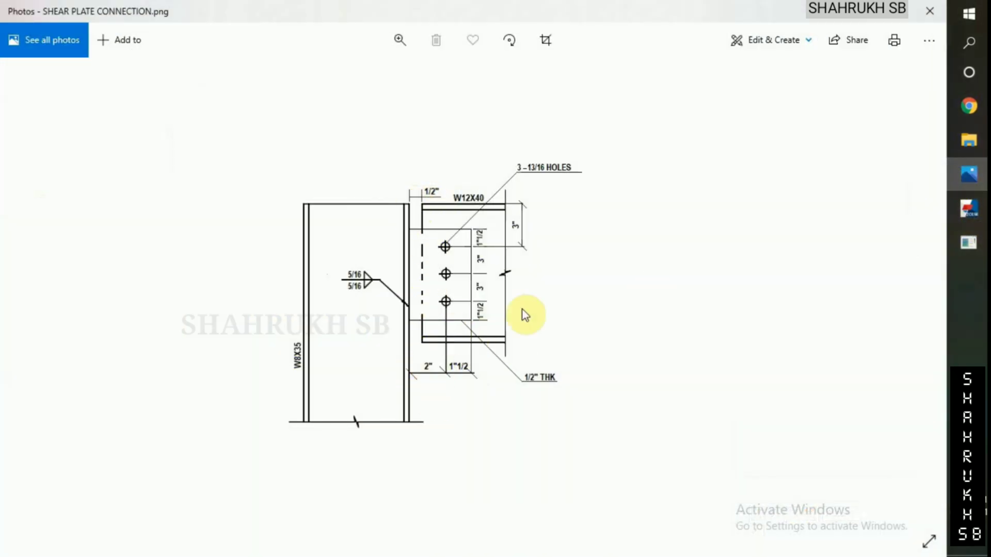
pyautogui.click(968, 208)
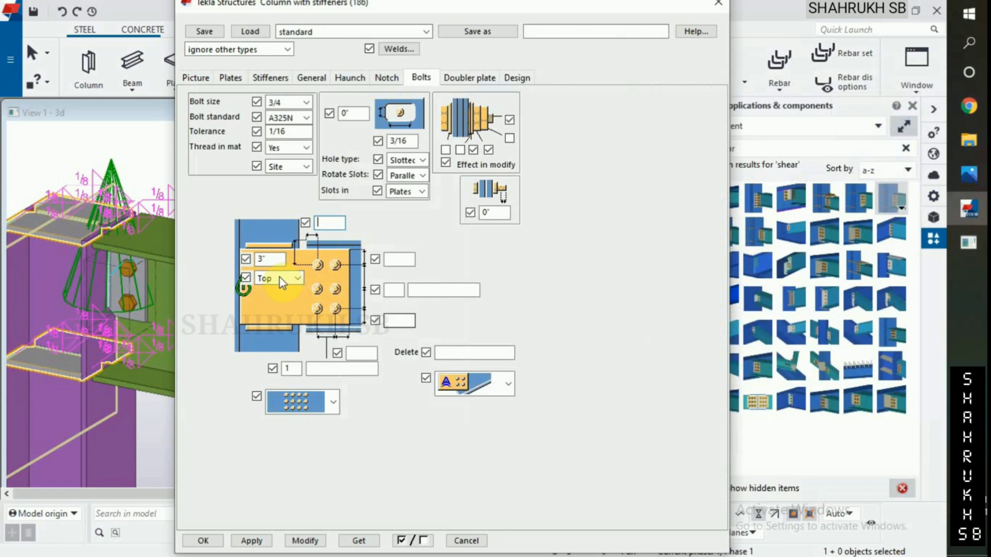
pyautogui.click(337, 225)
pyautogui.write('1"1/2')
# - Check the plate's vertical edge distances in the reference drawing and set both its top and bottom bolt edge distances to 1"1/2
pyautogui.click(399, 260)
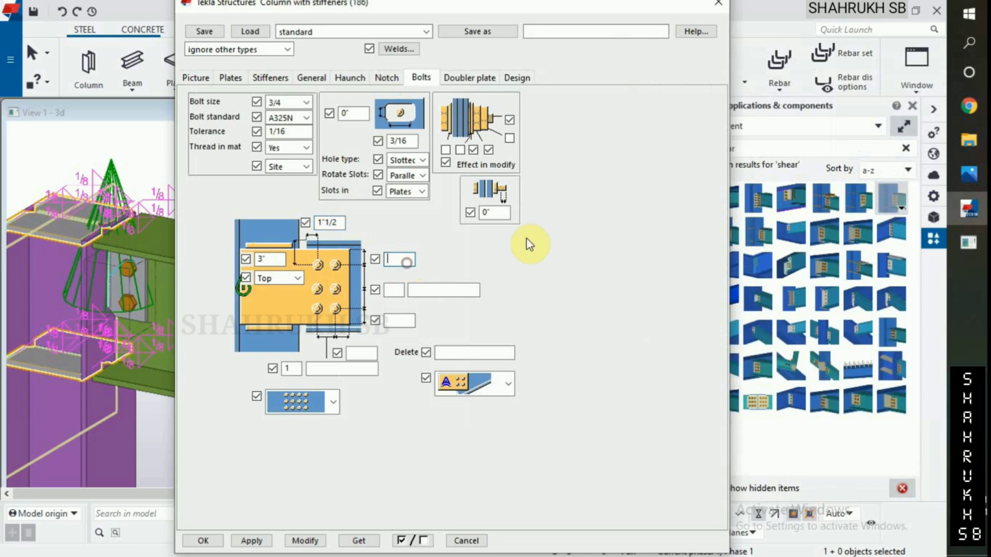
pyautogui.click(969, 173)
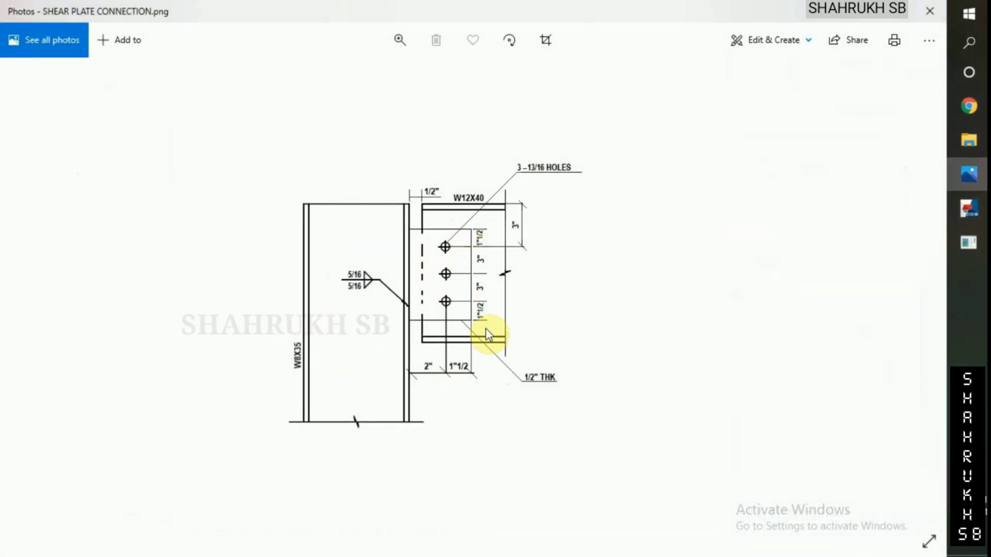
pyautogui.click(970, 179)
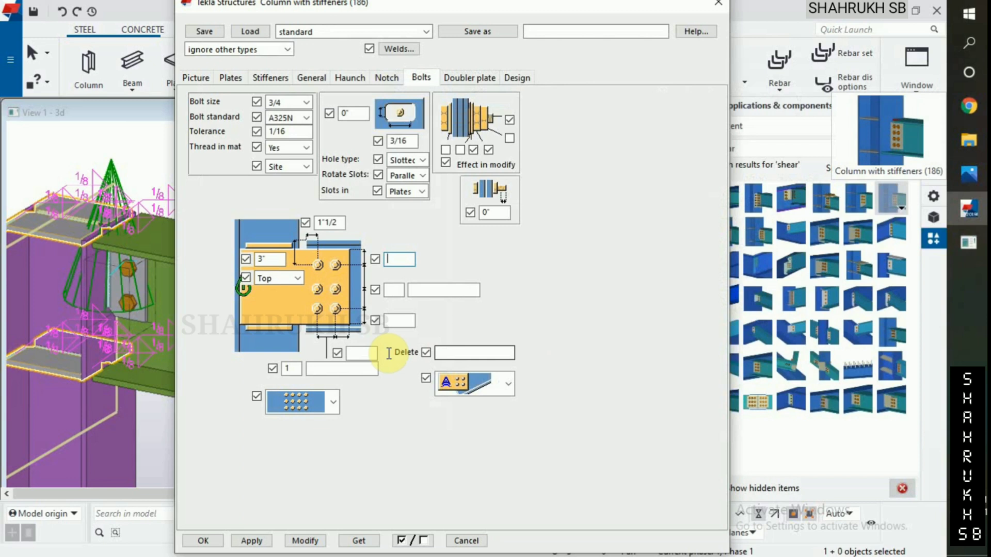
pyautogui.write('1')
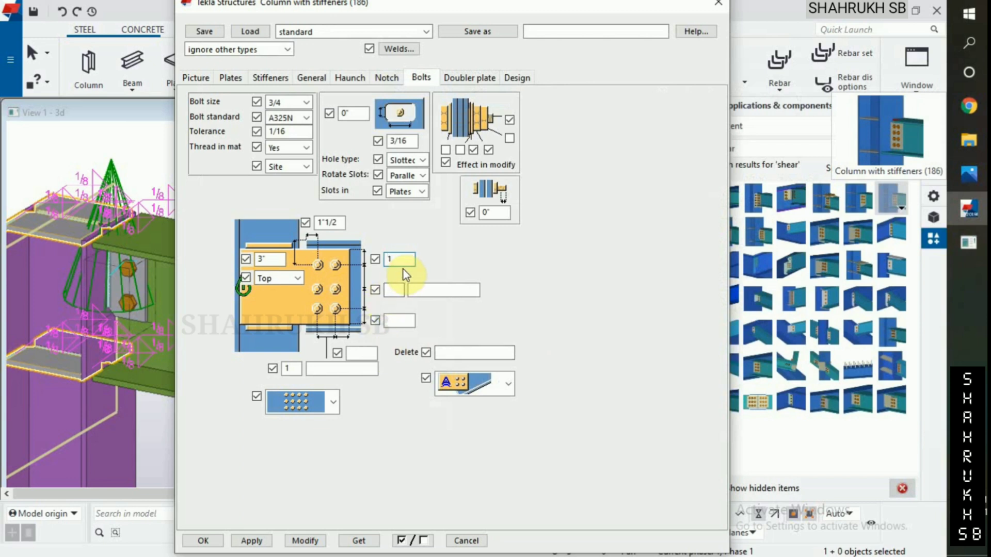
pyautogui.write('"1/2')
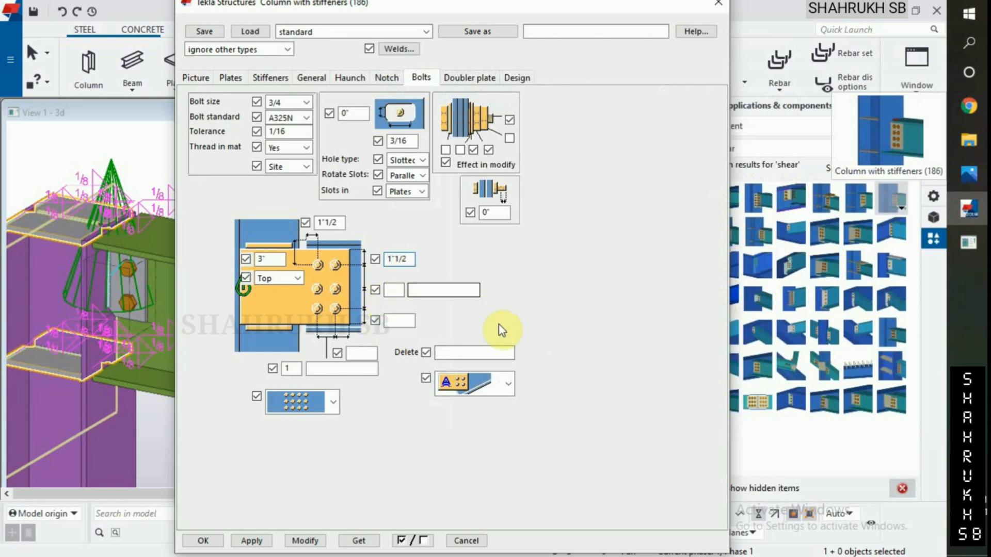
pyautogui.write('1"1/2')
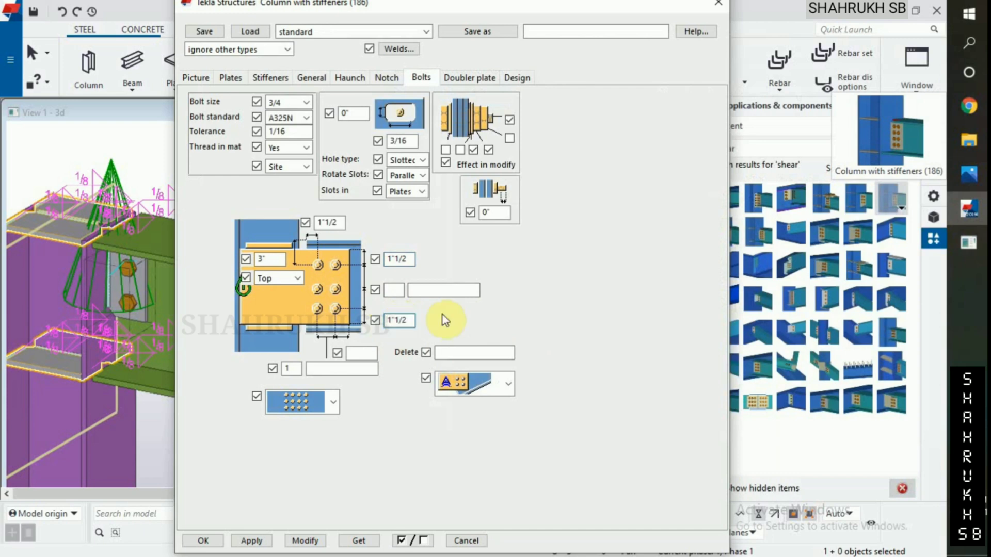
# - Check the vertical hole layout in the reference drawing and set 3 bolt rows with a 3" spacing
pyautogui.click(968, 175)
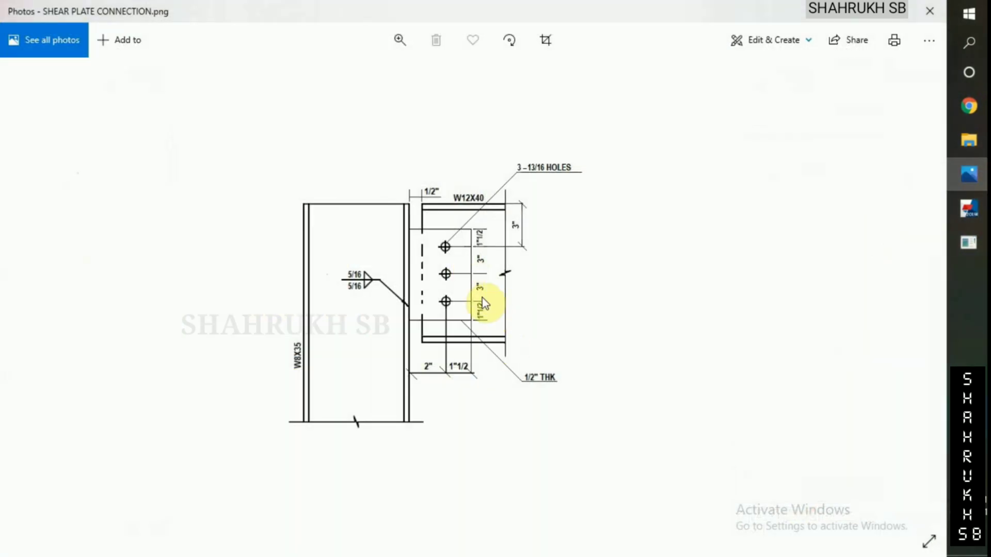
pyautogui.click(968, 209)
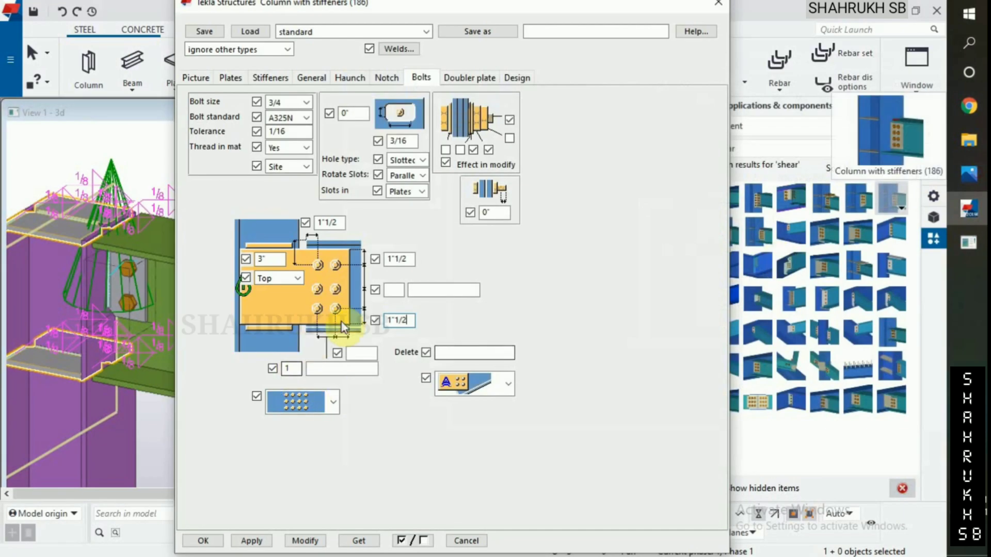
pyautogui.click(401, 291)
pyautogui.write('3')
pyautogui.click(442, 289)
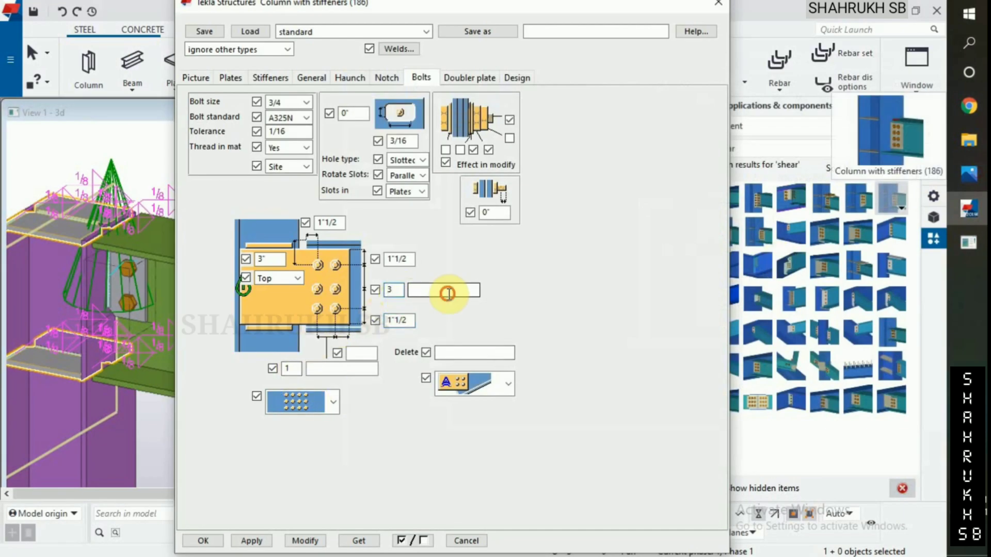
pyautogui.write('3')
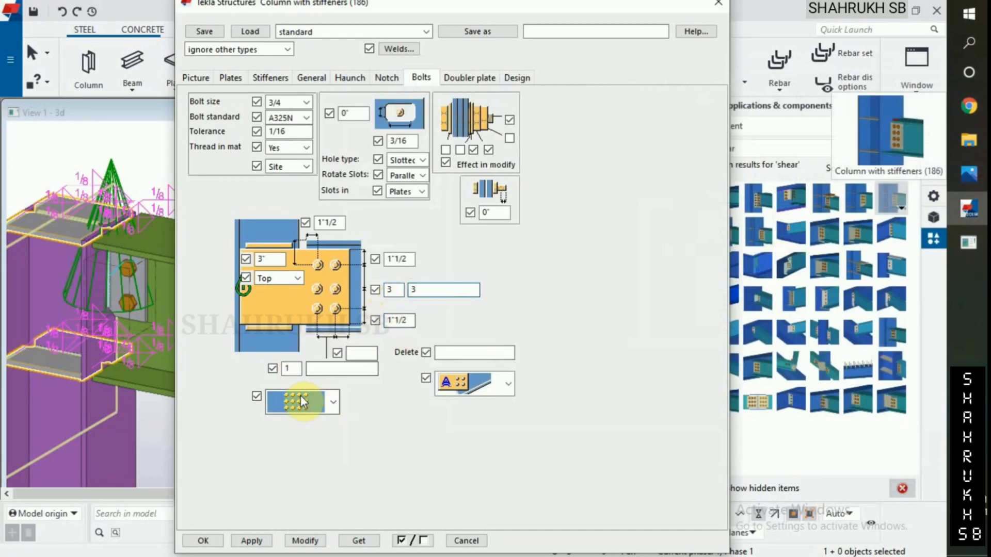
# - Check the plate's outer edge distance in the reference drawing and set the horizontal bolt edge distance to 1"1/2
pyautogui.click(364, 353)
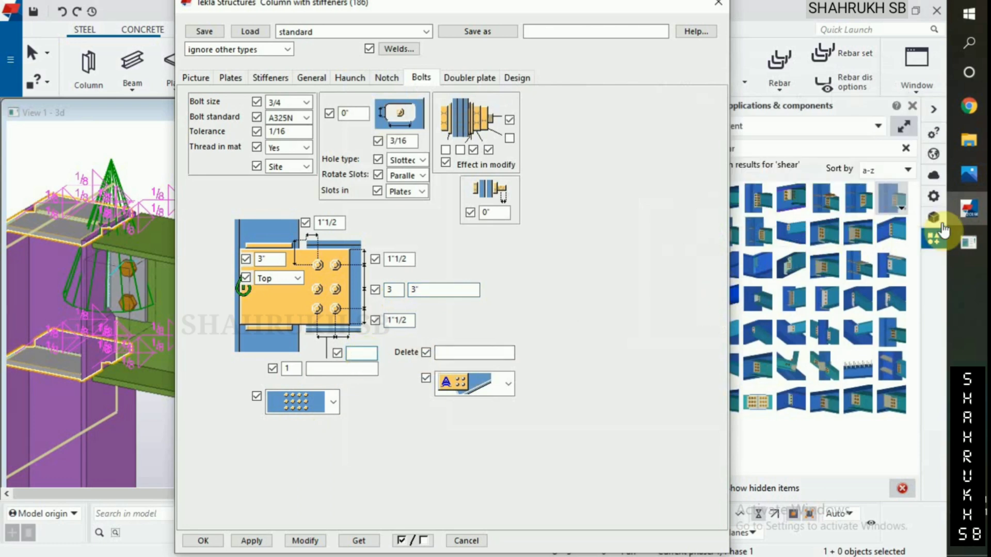
pyautogui.click(970, 171)
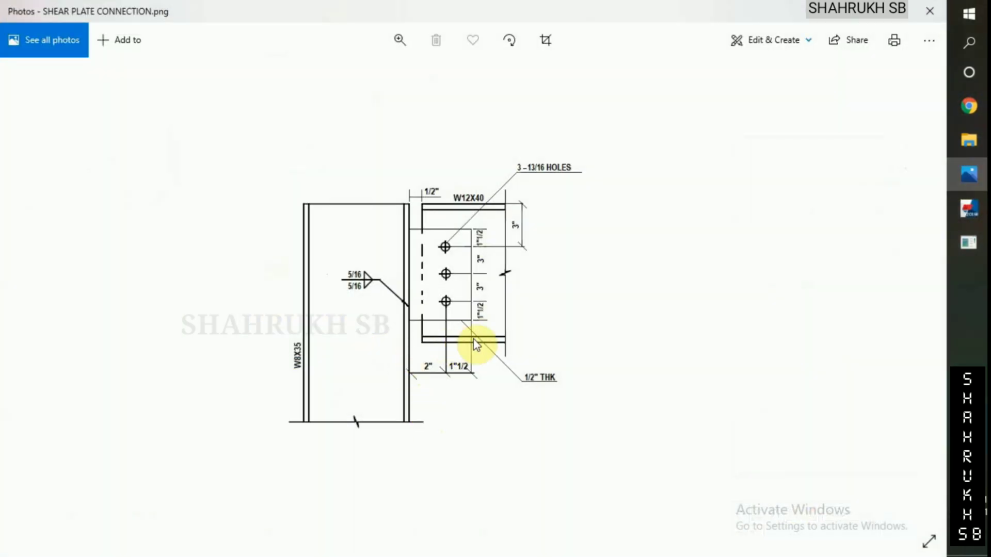
pyautogui.click(968, 205)
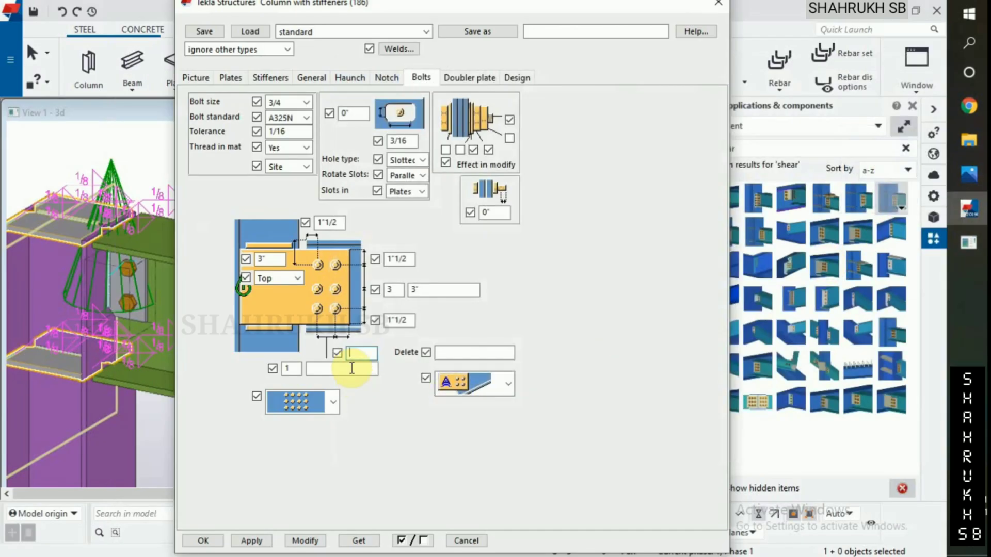
pyautogui.write('1"1/2')
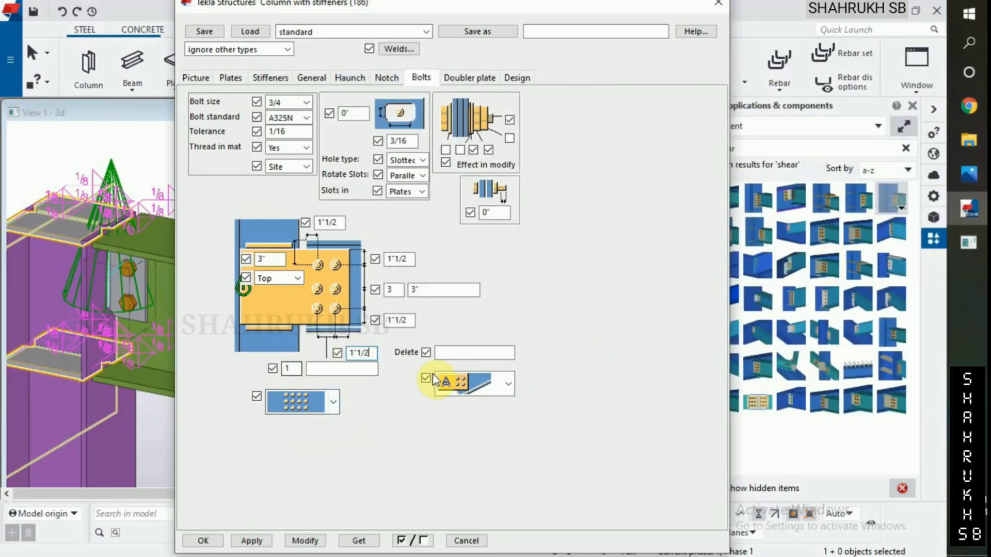
# - Set the 3/16 slotted hole dimension to 0 and apply the bolt settings to the connection in the model
pyautogui.scroll(-3, 141, 380)
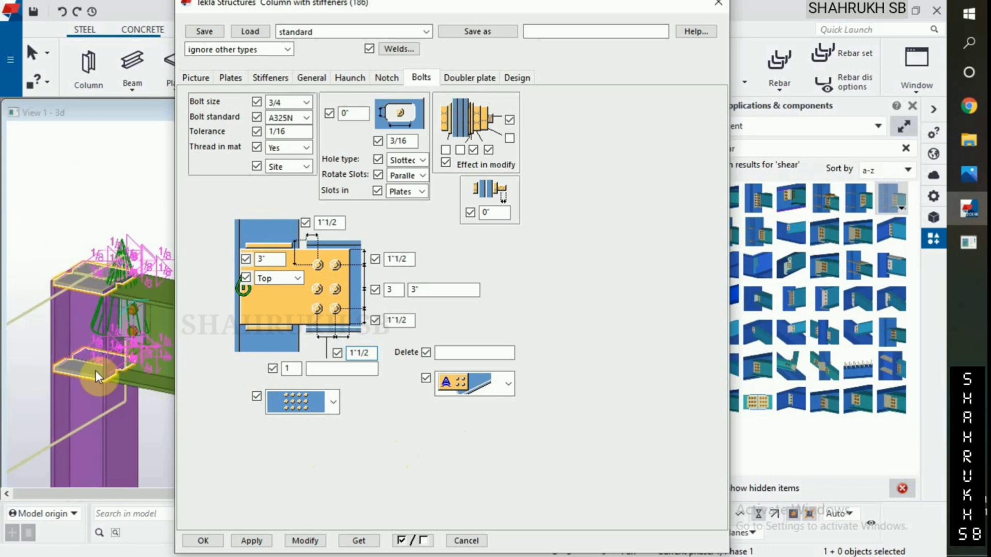
pyautogui.scroll(-2, 114, 369)
pyautogui.scroll(2, 114, 370)
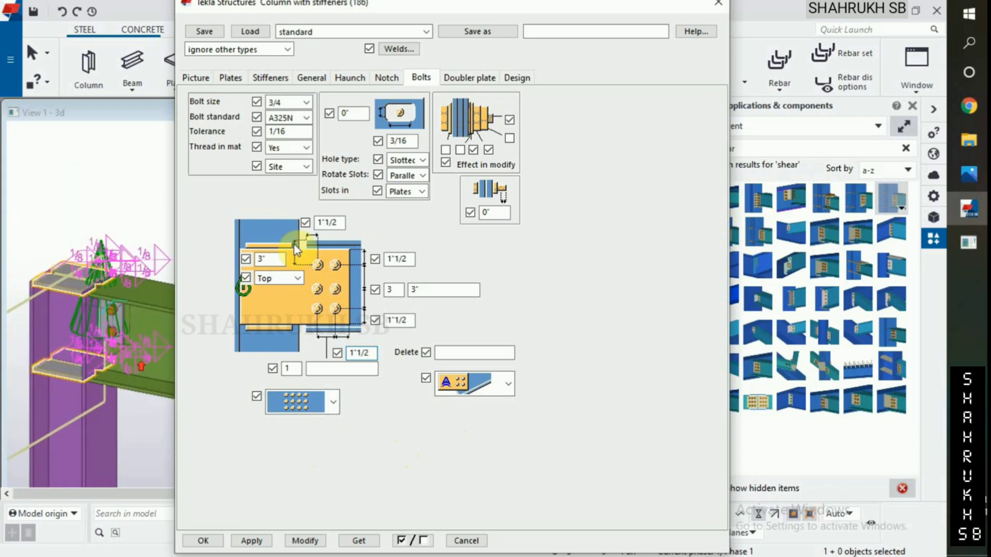
pyautogui.doubleClick(405, 141)
pyautogui.click(351, 540)
pyautogui.click(305, 541)
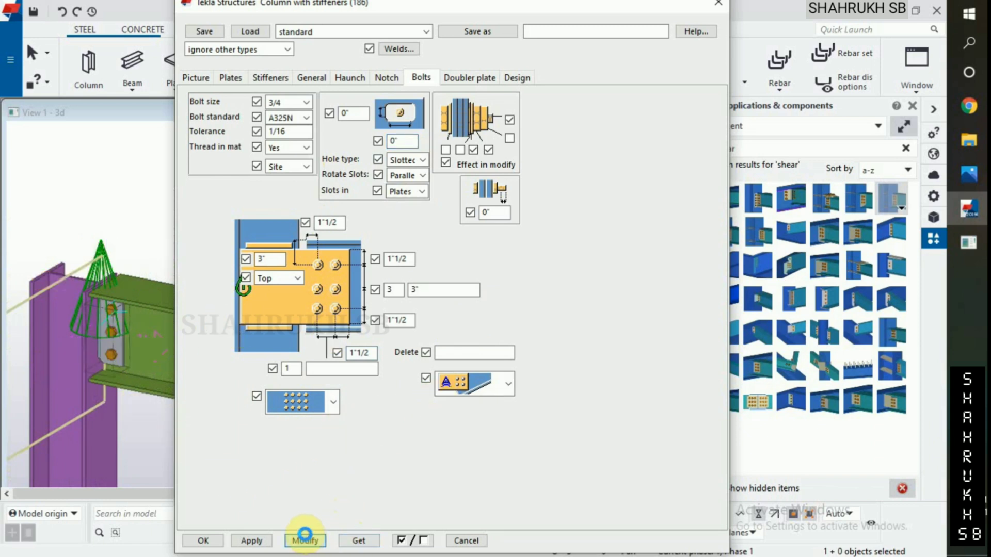
# - Set the tab plate's lower corner to the square shape without a chamfer, then update the connection and inspect the plate in the model
pyautogui.scroll(5, 111, 353)
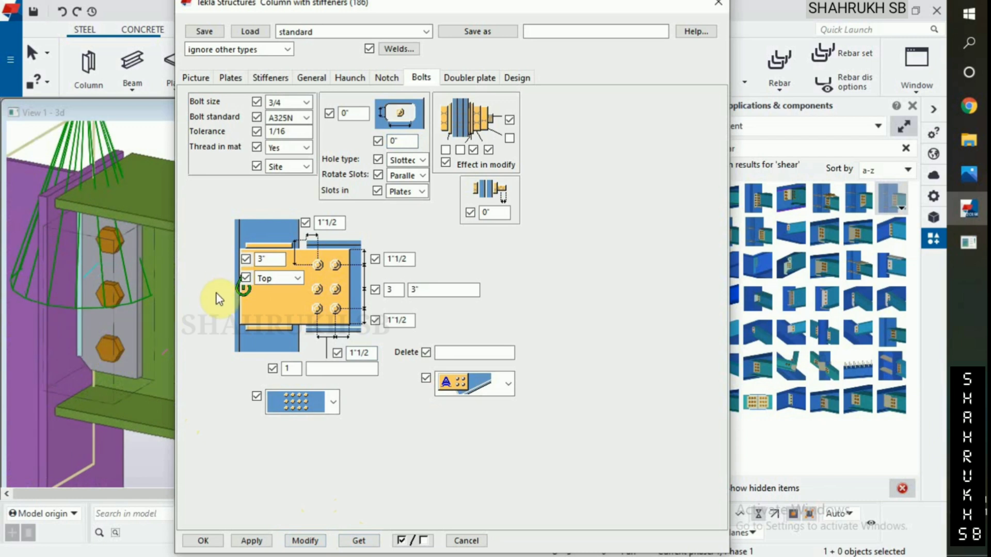
pyautogui.click(231, 78)
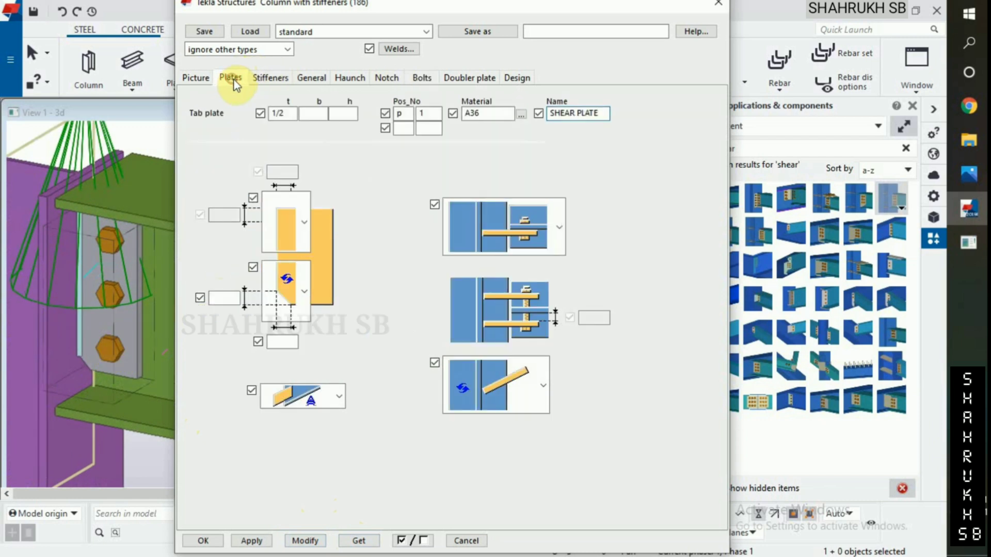
pyautogui.click(282, 298)
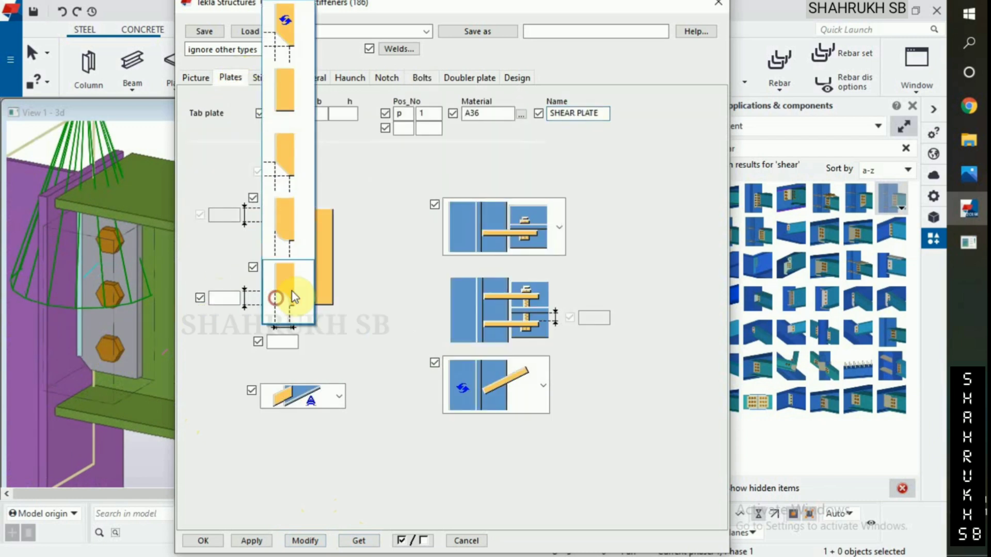
pyautogui.click(295, 113)
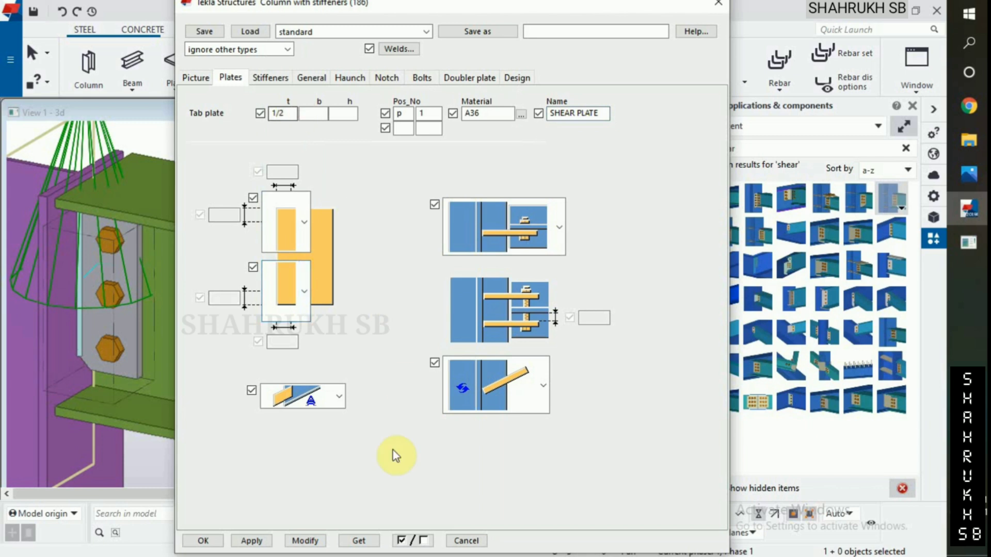
pyautogui.click(306, 540)
pyautogui.click(82, 340)
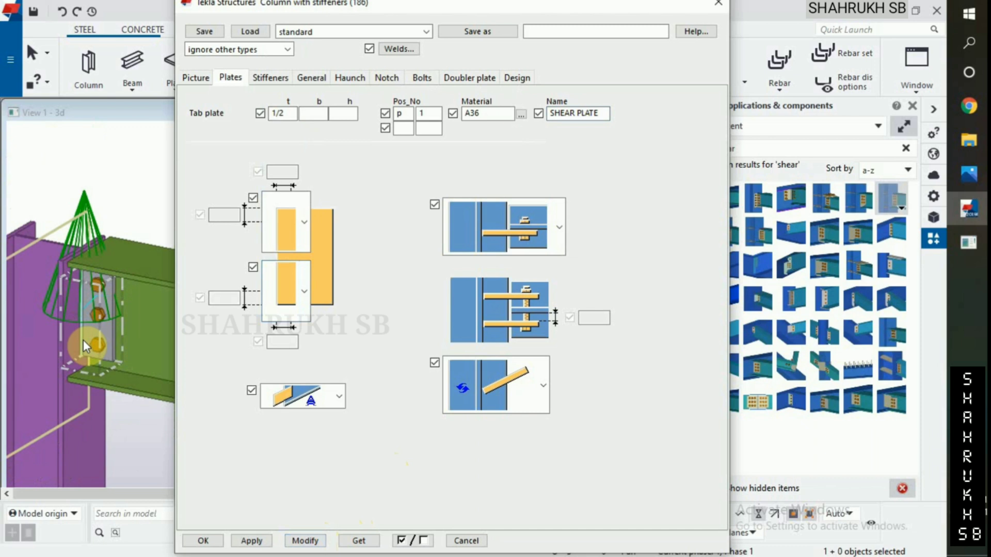
pyautogui.scroll(-2, 88, 341)
pyautogui.moveTo(88, 341); pyautogui.dragTo(122, 330, button='middle')
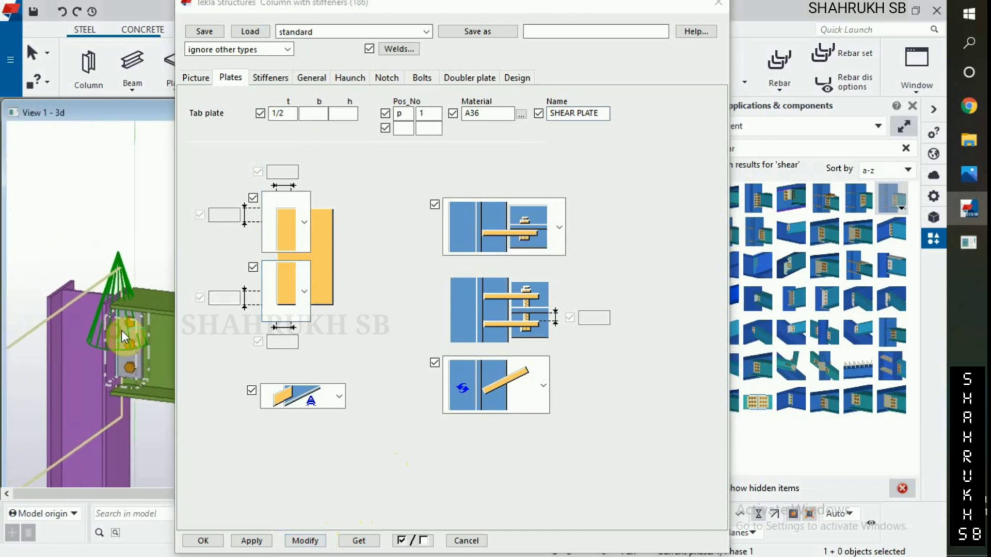
# - Inspect the shear plate's edge at the column in the model and check its weld size in the reference drawing
pyautogui.scroll(4, 122, 330)
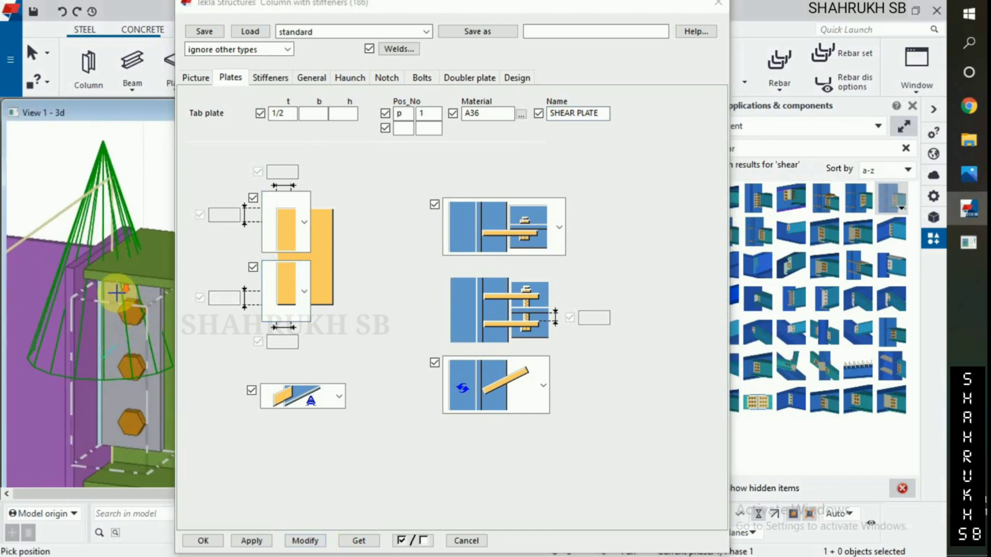
pyautogui.keyDown('ctrl'); pyautogui.moveTo(117, 293); pyautogui.dragTo(166, 359, button='middle'); pyautogui.keyUp('ctrl')
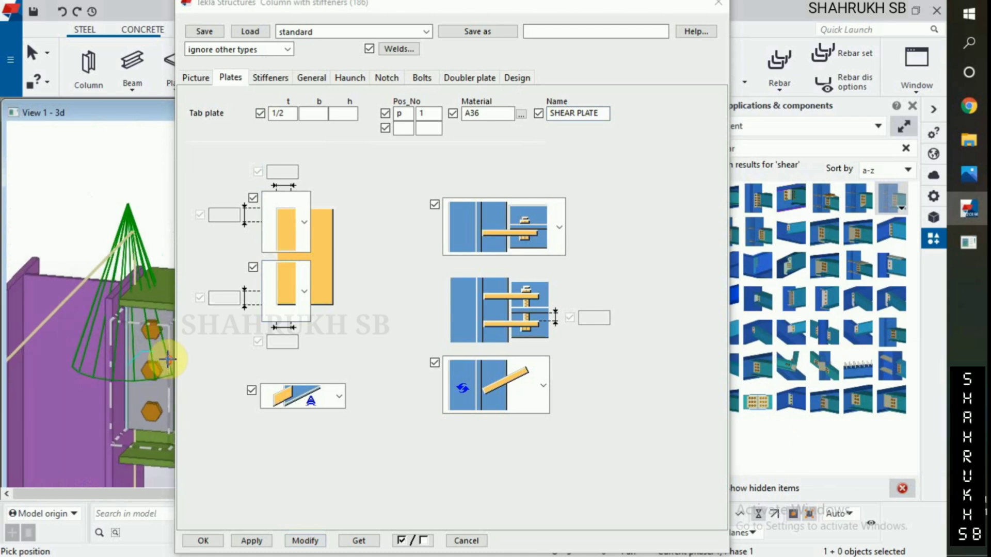
pyautogui.keyDown('ctrl'); pyautogui.moveTo(130, 238); pyautogui.dragTo(158, 280, button='middle'); pyautogui.keyUp('ctrl')
pyautogui.scroll(5, 132, 266)
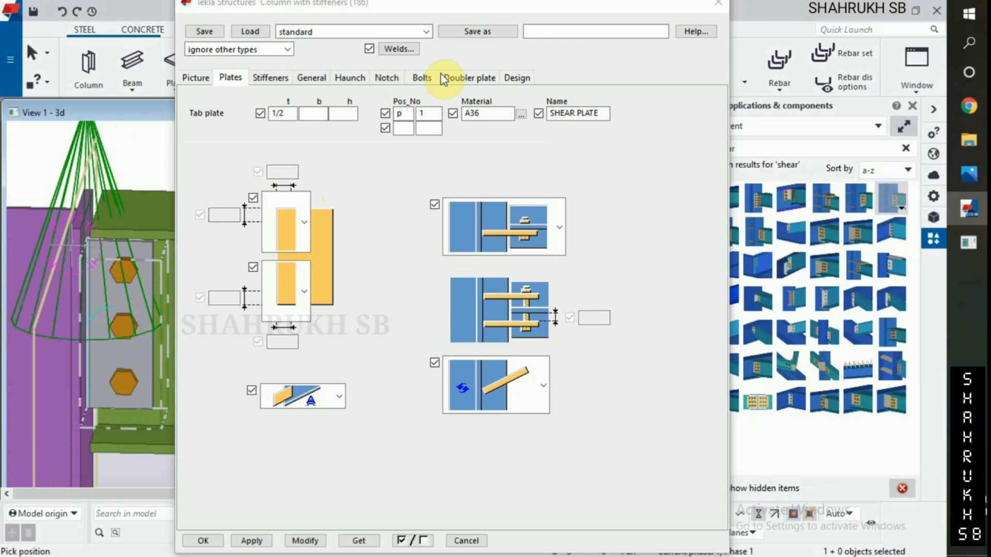
pyautogui.click(968, 174)
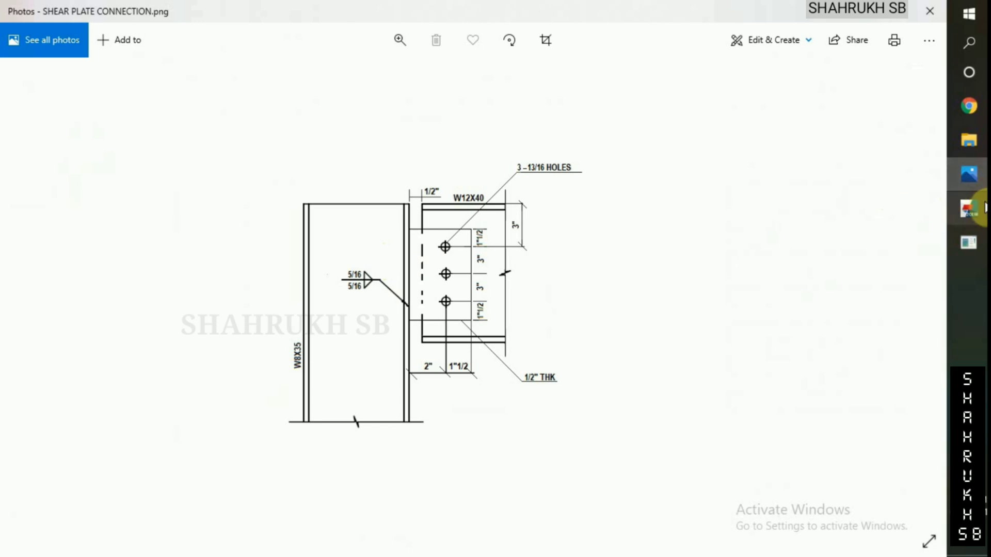
pyautogui.click(969, 208)
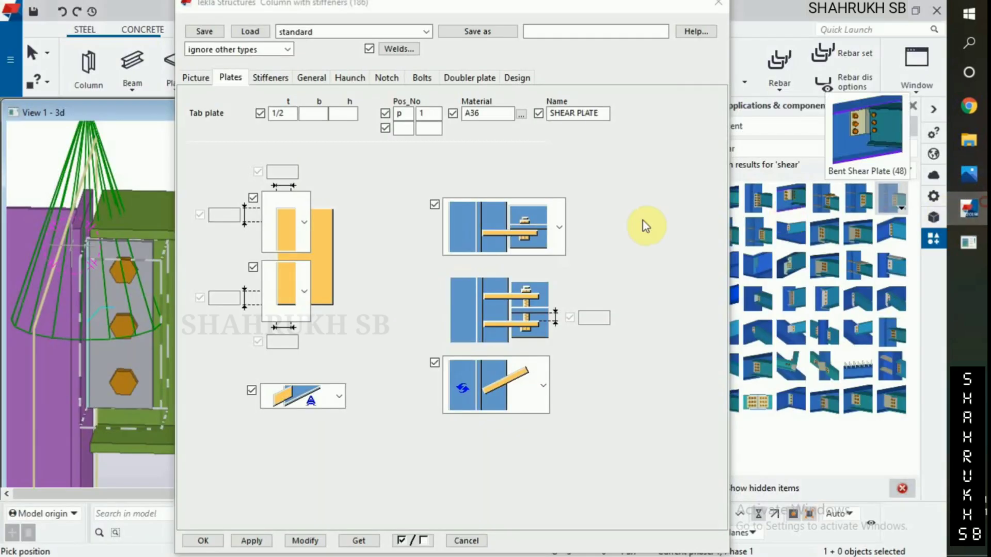
# - Set both sizes of weld 5 between the tab plate and column to 5/16, update the connection and close its settings
pyautogui.click(393, 51)
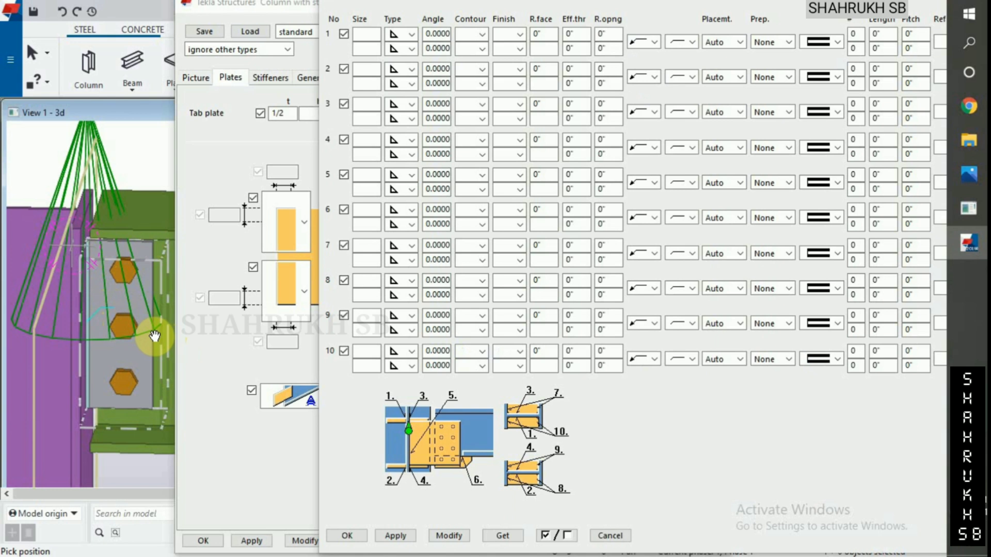
pyautogui.scroll(2, 155, 336)
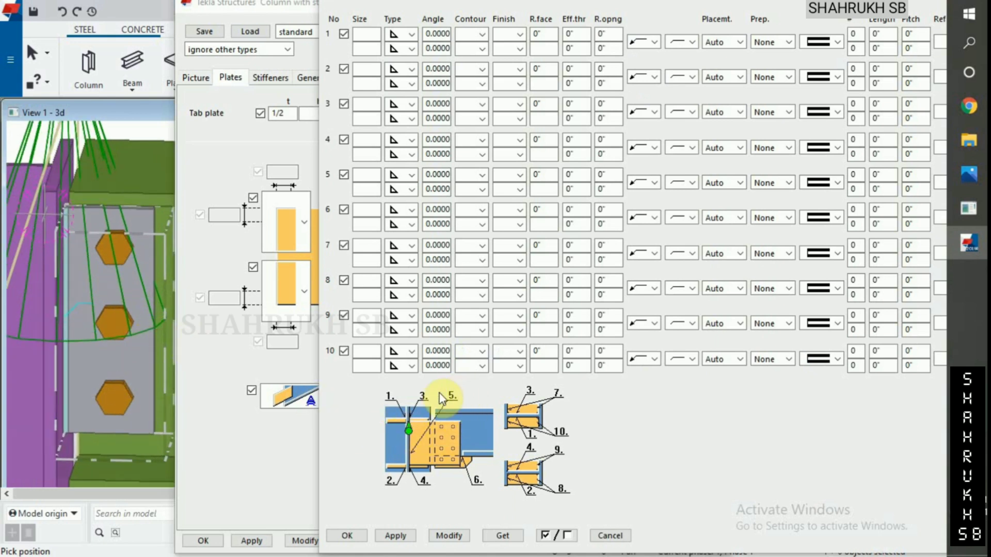
pyautogui.keyDown('ctrl'); pyautogui.moveTo(144, 327); pyautogui.dragTo(122, 336, button='middle'); pyautogui.keyUp('ctrl')
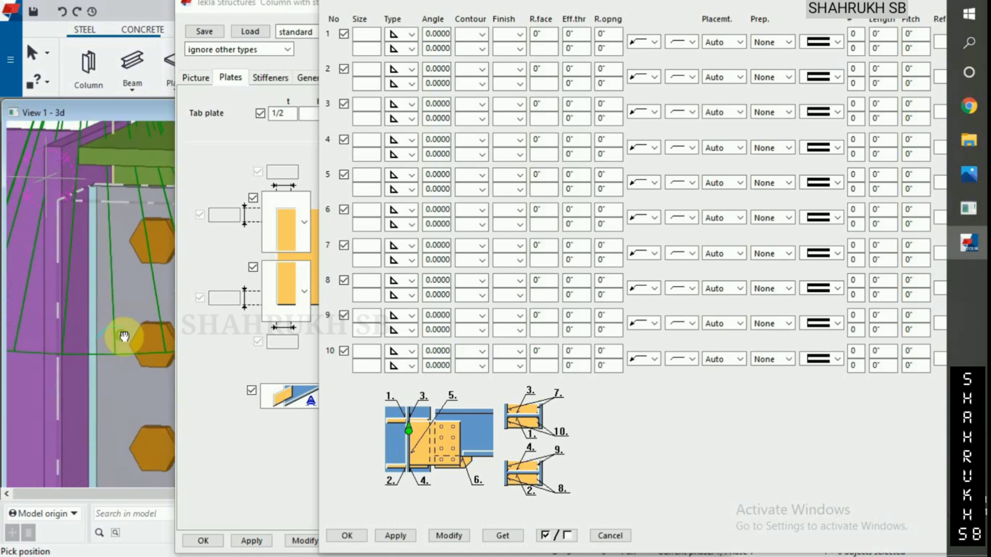
pyautogui.click(371, 175)
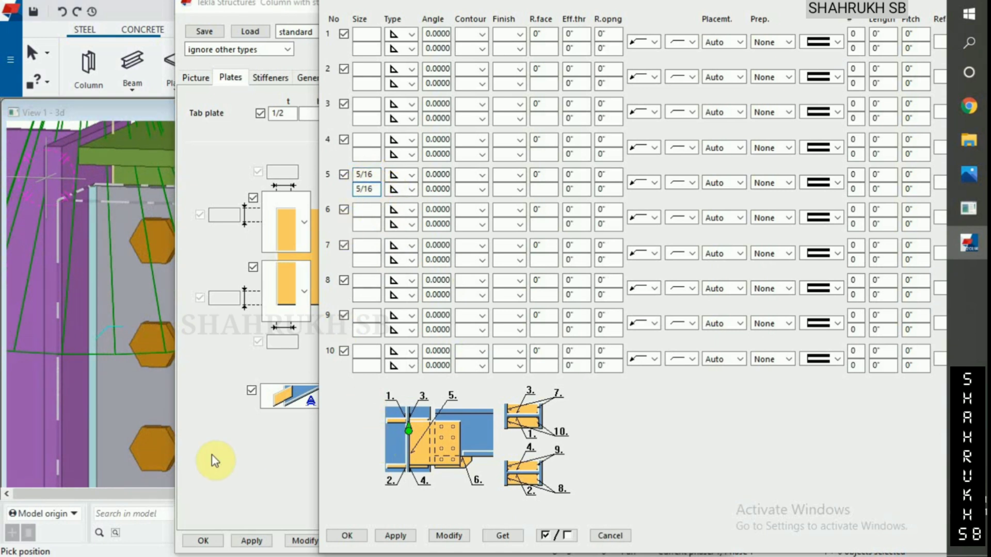
pyautogui.scroll(3, 48, 350)
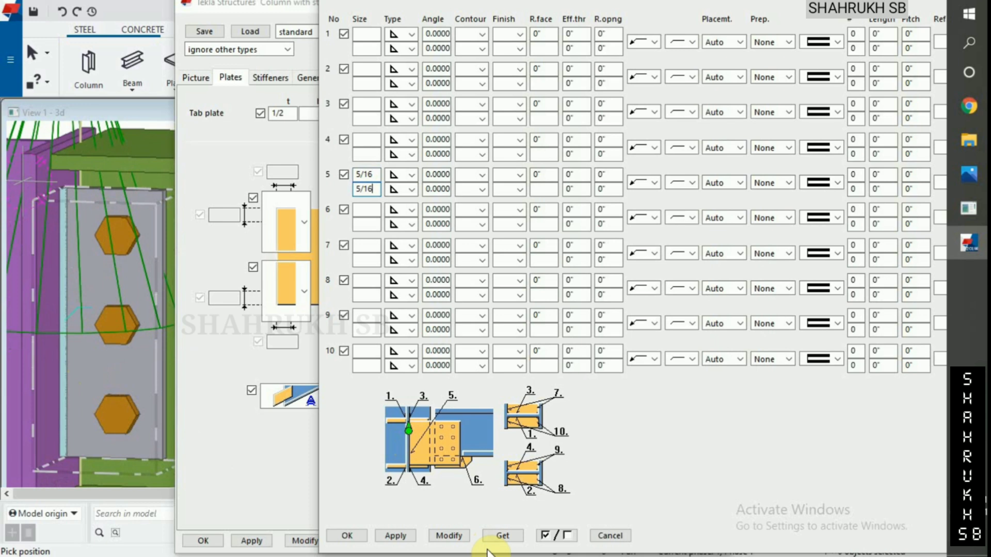
pyautogui.click(457, 536)
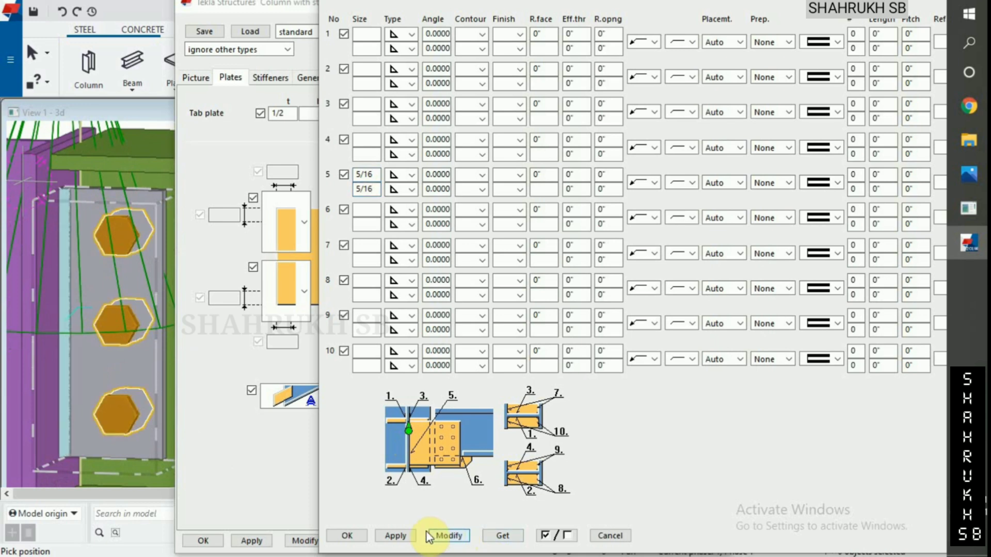
pyautogui.click(352, 536)
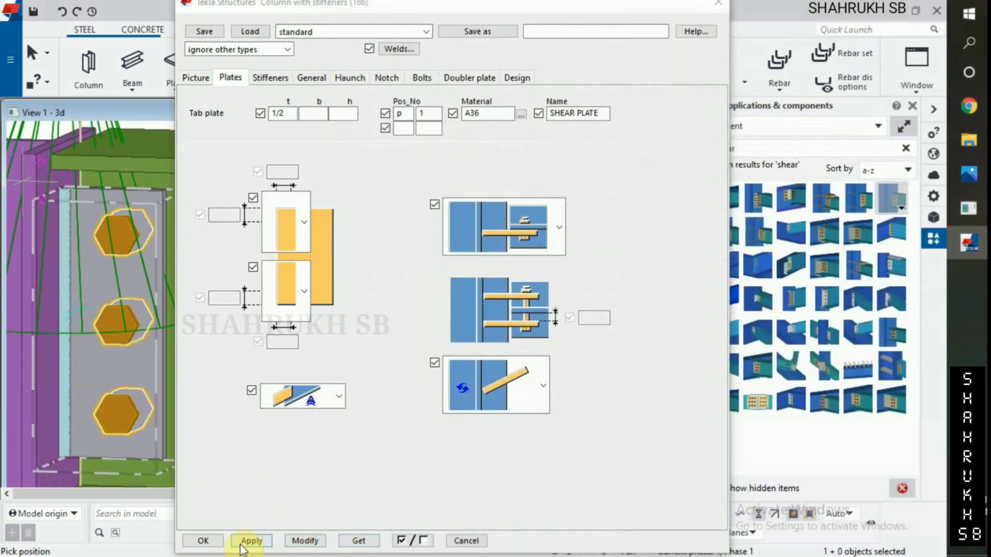
pyautogui.click(210, 544)
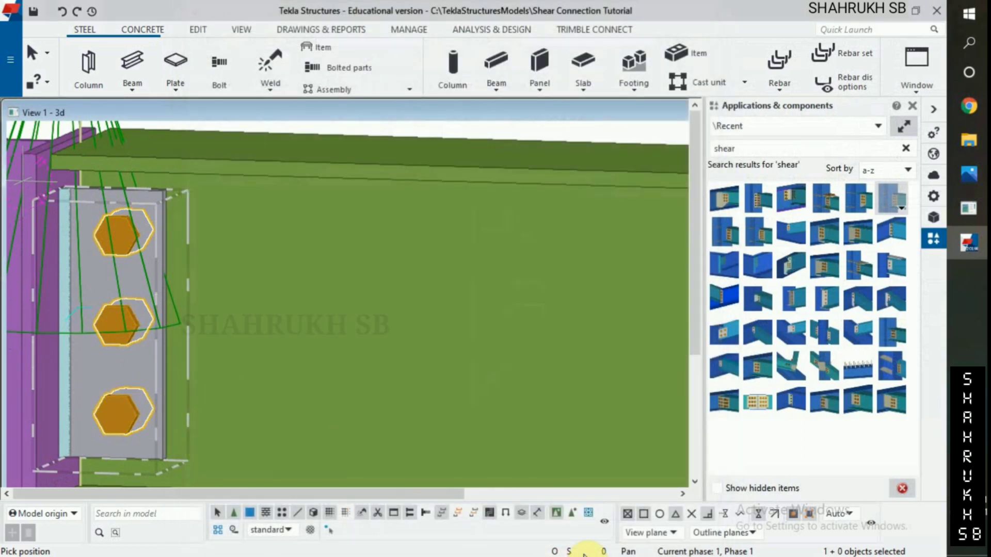
# - Switch to selecting objects within components and inspect the properties of the weld between the shear plate and column
pyautogui.click(572, 512)
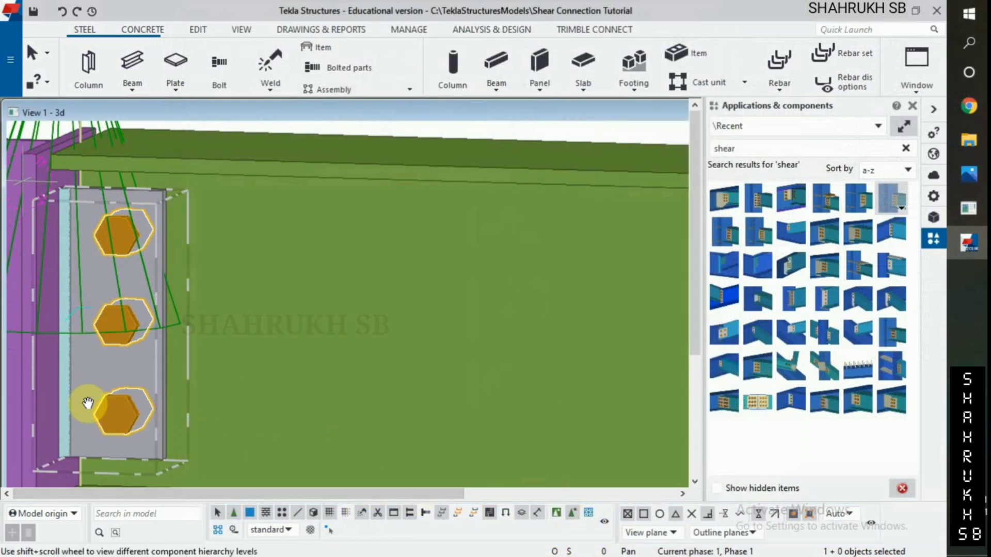
pyautogui.click(130, 366)
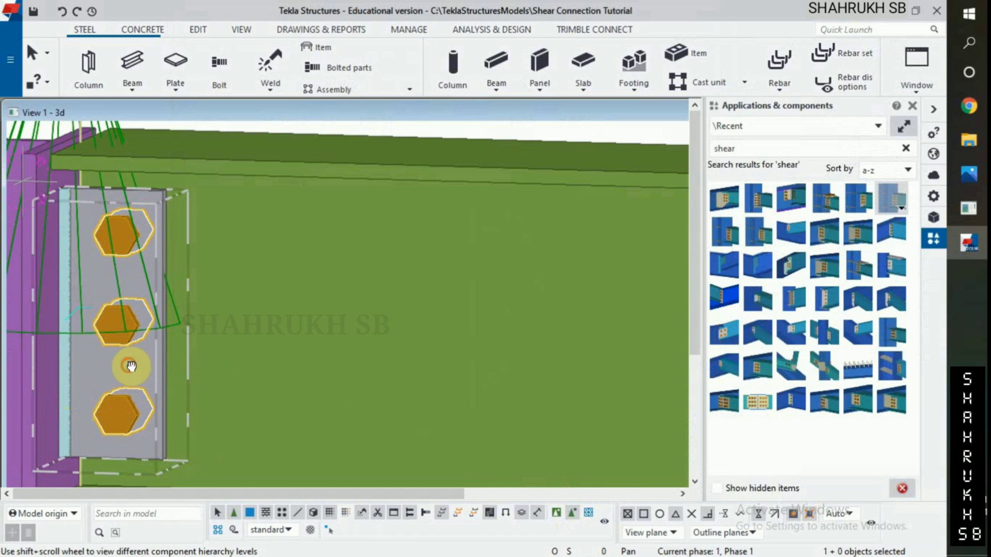
pyautogui.scroll(-3, 131, 369)
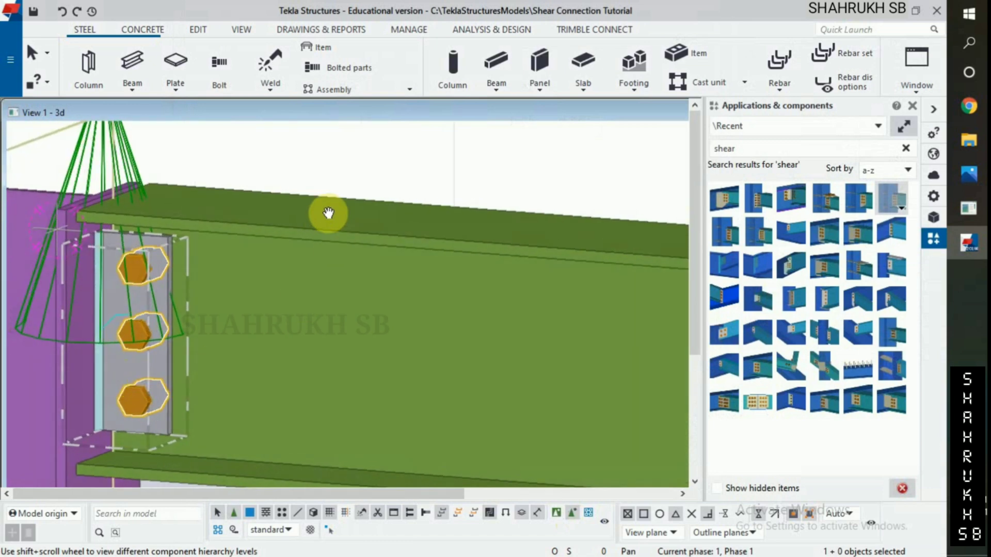
pyautogui.scroll(3, 106, 410)
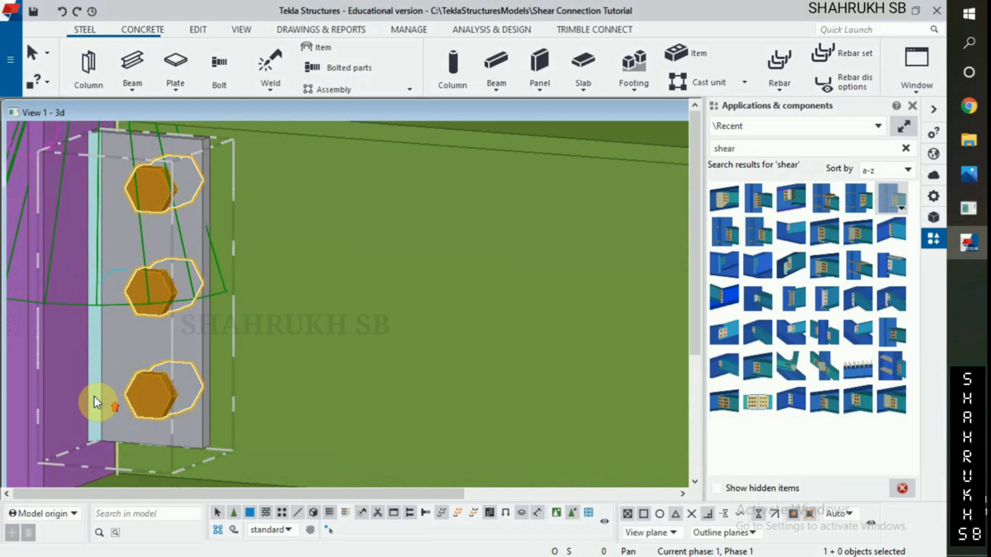
pyautogui.click(92, 392)
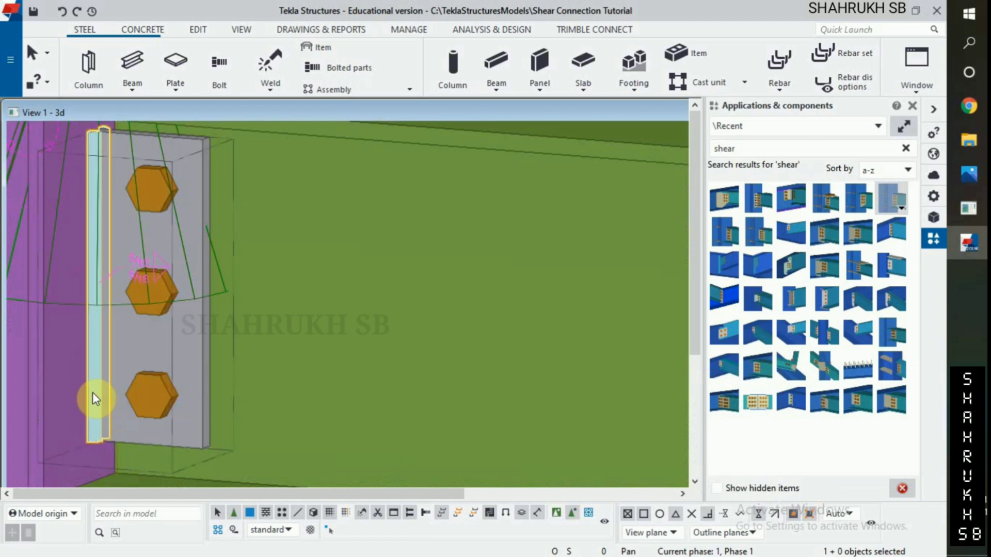
pyautogui.doubleClick(92, 392)
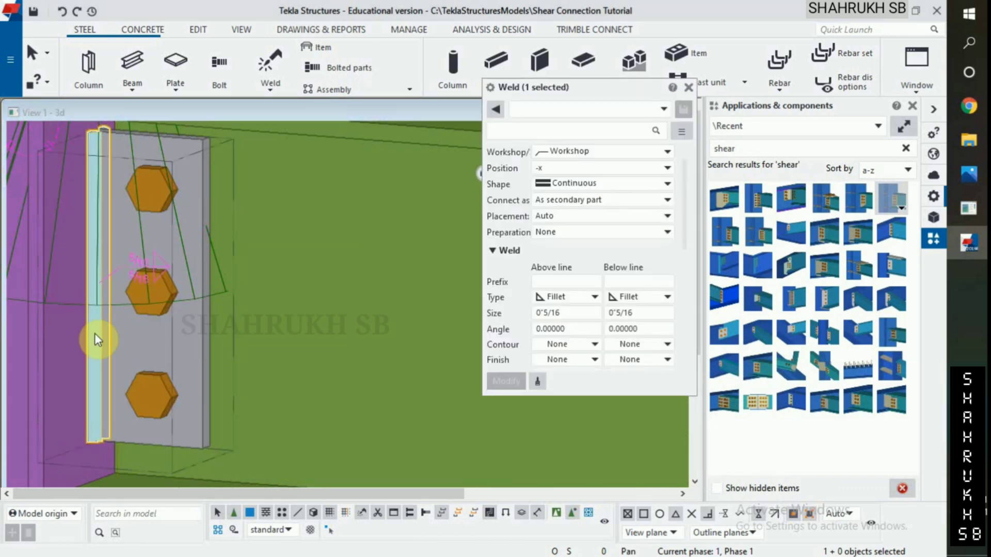
pyautogui.click(689, 88)
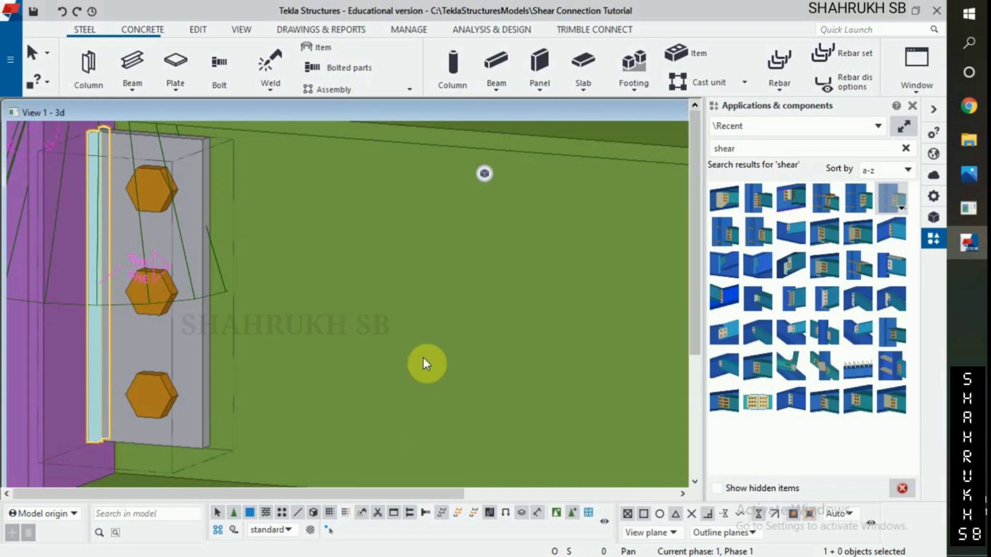
# - Switch back to selecting whole components, open the finished connection's settings and accept them
pyautogui.click(554, 518)
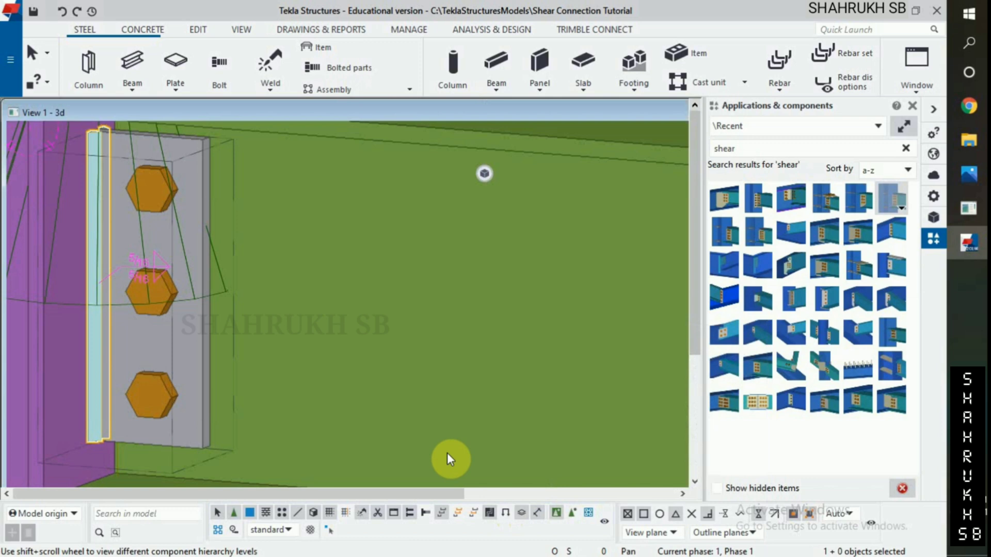
pyautogui.scroll(-3, 446, 456)
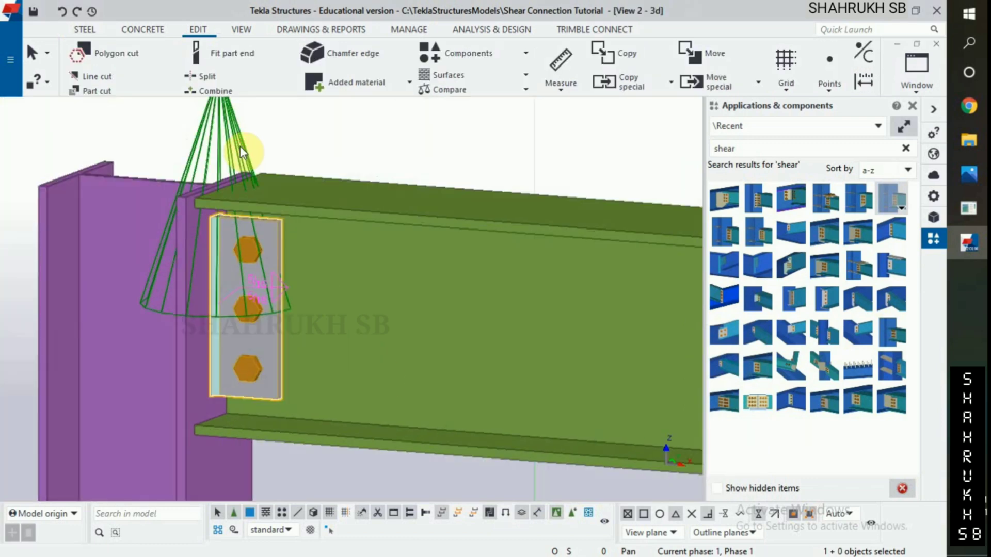
pyautogui.doubleClick(242, 152)
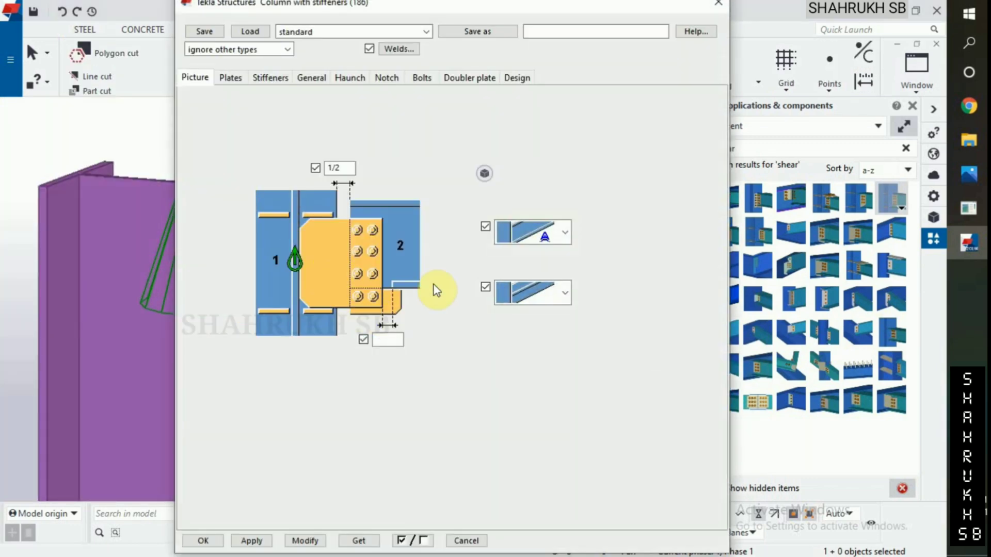
pyautogui.click(204, 540)
# - Create the same Column with stiffeners (186) connection at the beam's other end, with the column as main part and the beam as secondary
pyautogui.scroll(-5, 181, 322)
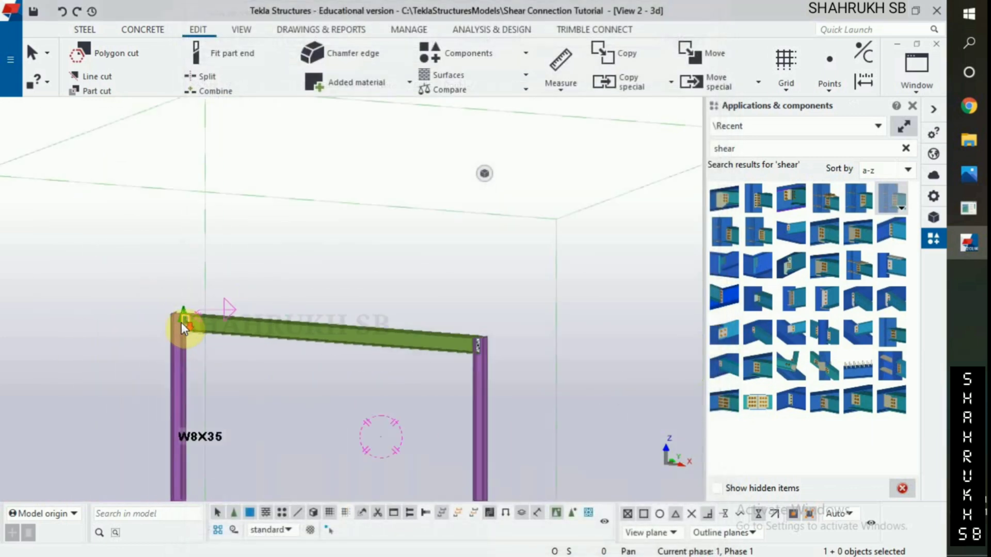
pyautogui.scroll(5, 485, 356)
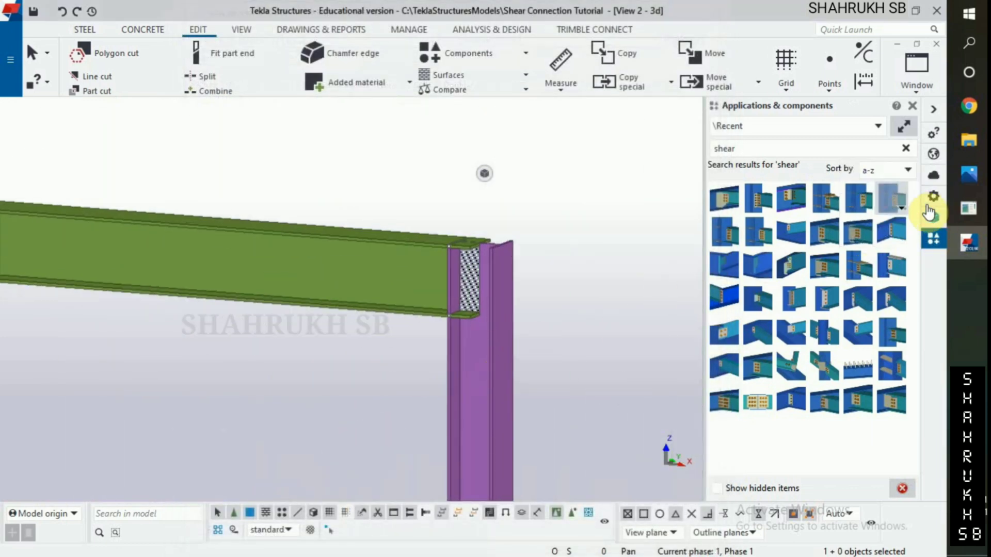
pyautogui.click(894, 195)
pyautogui.scroll(2, 516, 310)
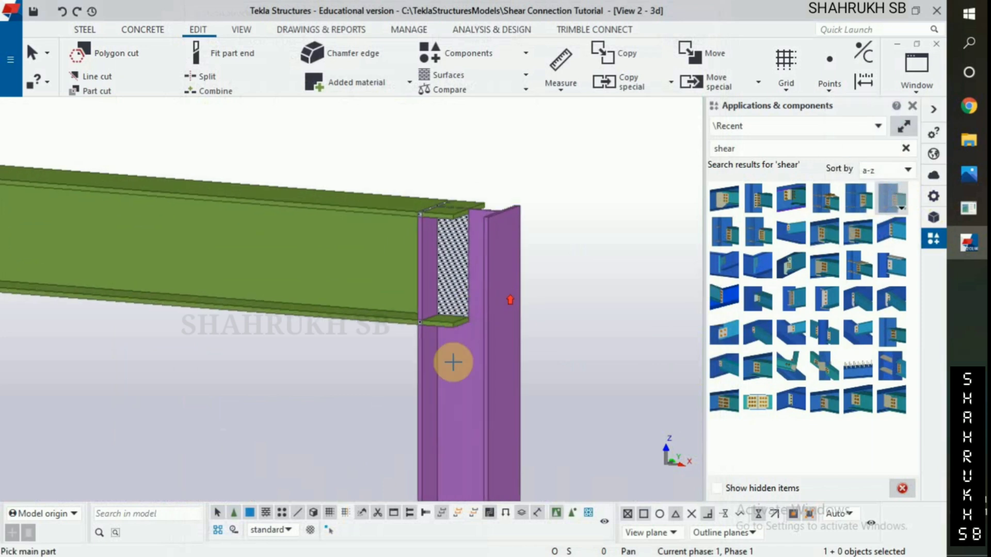
pyautogui.click(443, 419)
pyautogui.click(333, 315)
pyautogui.middleClick(336, 309)
pyautogui.moveTo(409, 303); pyautogui.dragTo(416, 311, button='middle')
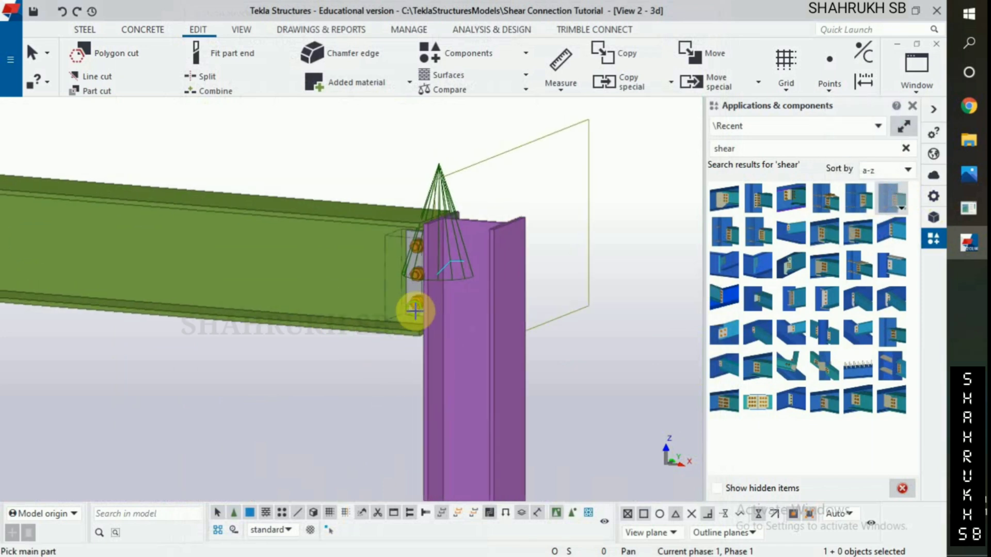
pyautogui.scroll(-3, 416, 310)
pyautogui.scroll(4, 520, 402)
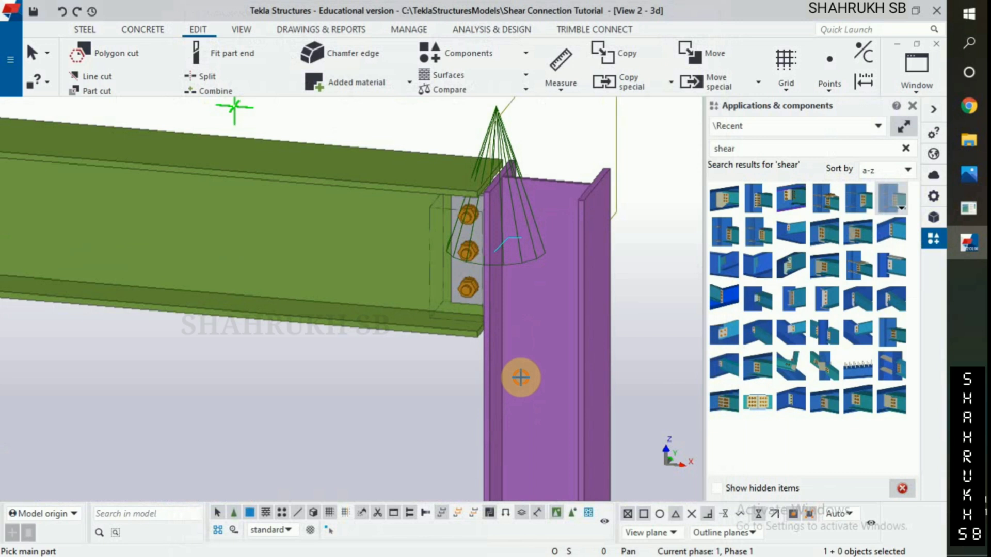
pyautogui.scroll(-1, 494, 274)
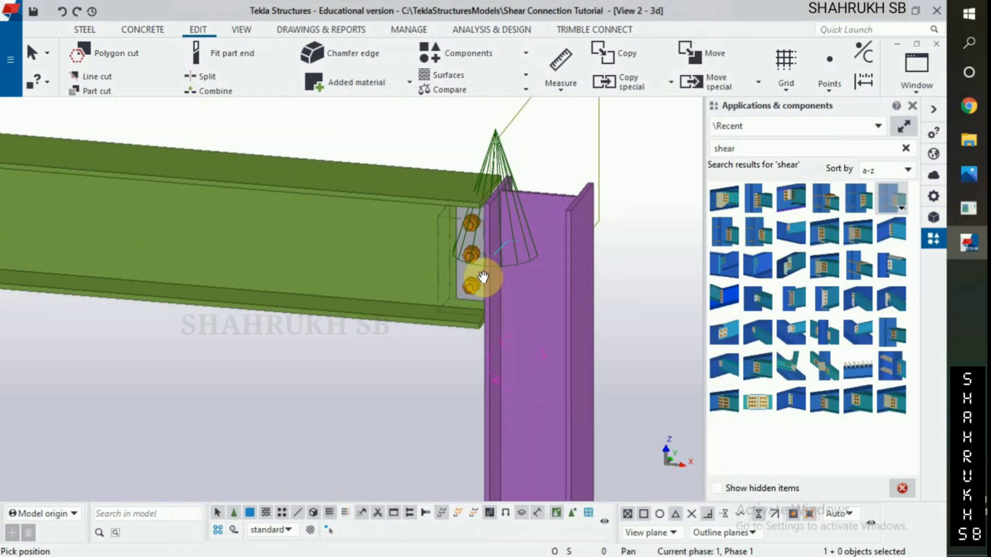
pyautogui.keyDown('ctrl'); pyautogui.moveTo(468, 281); pyautogui.dragTo(434, 263, button='middle'); pyautogui.keyUp('ctrl')
# - Interrupt the component command, redraw the view and inspect the new connection at the second column
pyautogui.rightClick(588, 187)
pyautogui.click(648, 196)
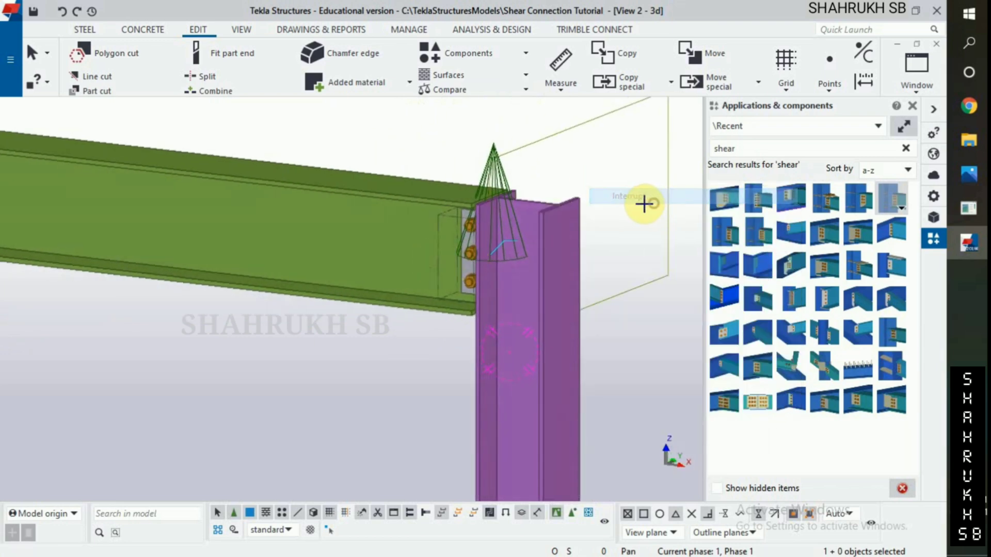
pyautogui.rightClick(644, 203)
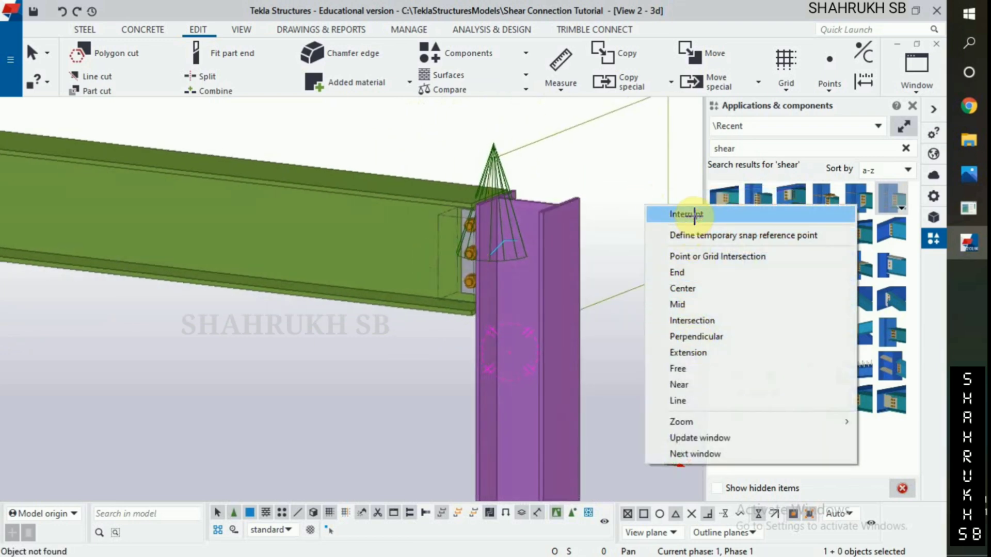
pyautogui.click(665, 215)
pyautogui.rightClick(646, 223)
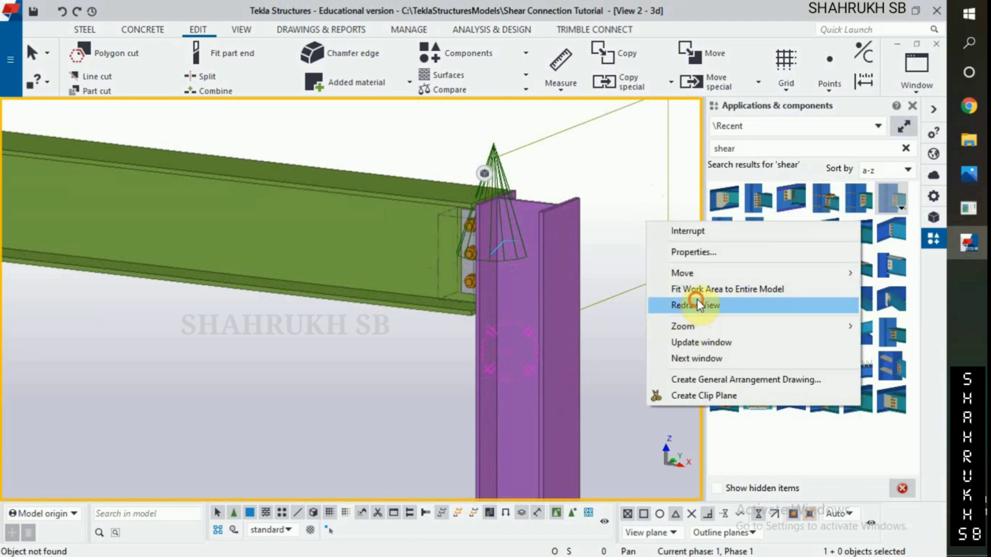
pyautogui.click(691, 304)
pyautogui.scroll(5, 522, 273)
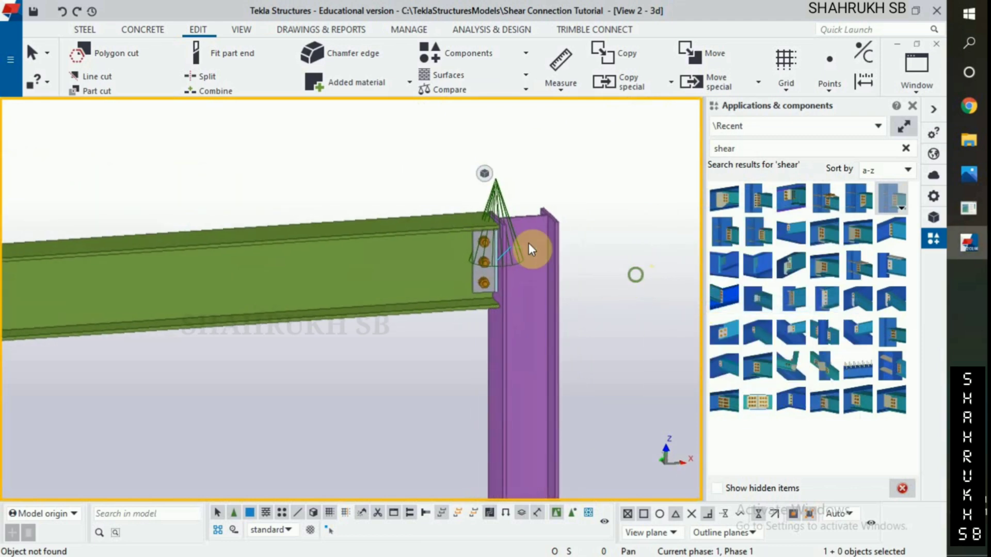